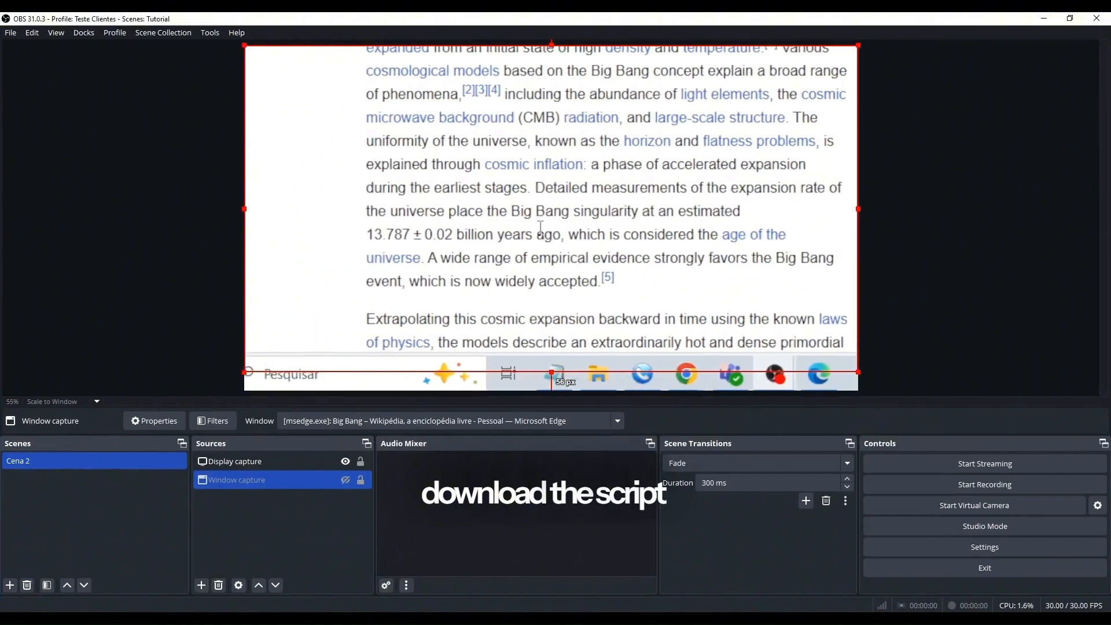
Step: Browse the free OBS Studio course page and open its Module 1 entry
scroll(584, 212, "up", 5)
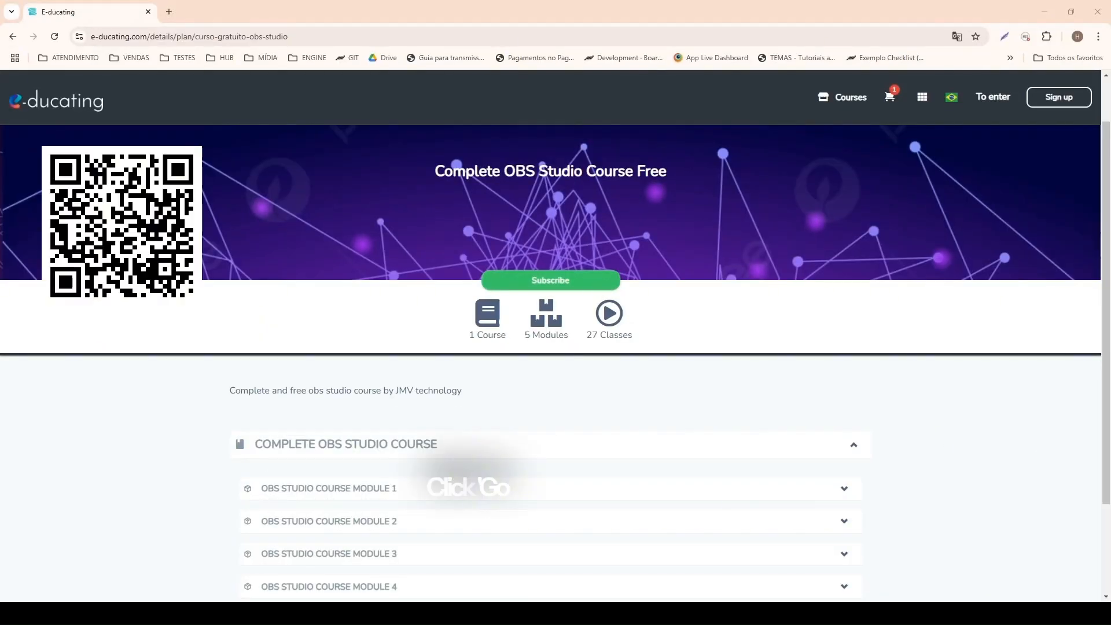
scroll(917, 377, "up", 1)
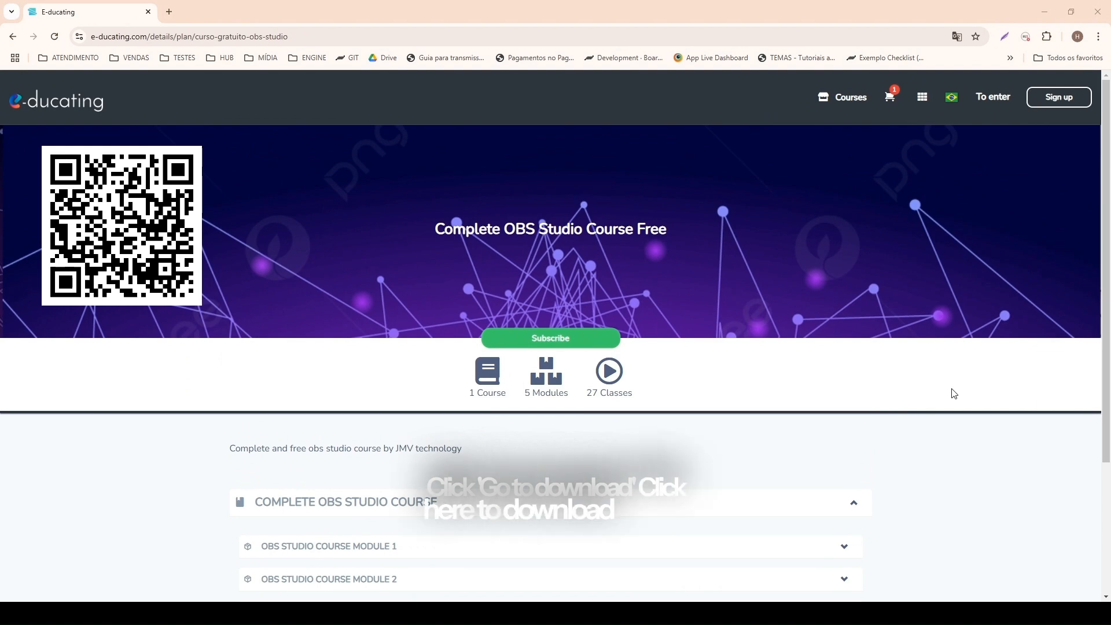
scroll(887, 398, "down", 3)
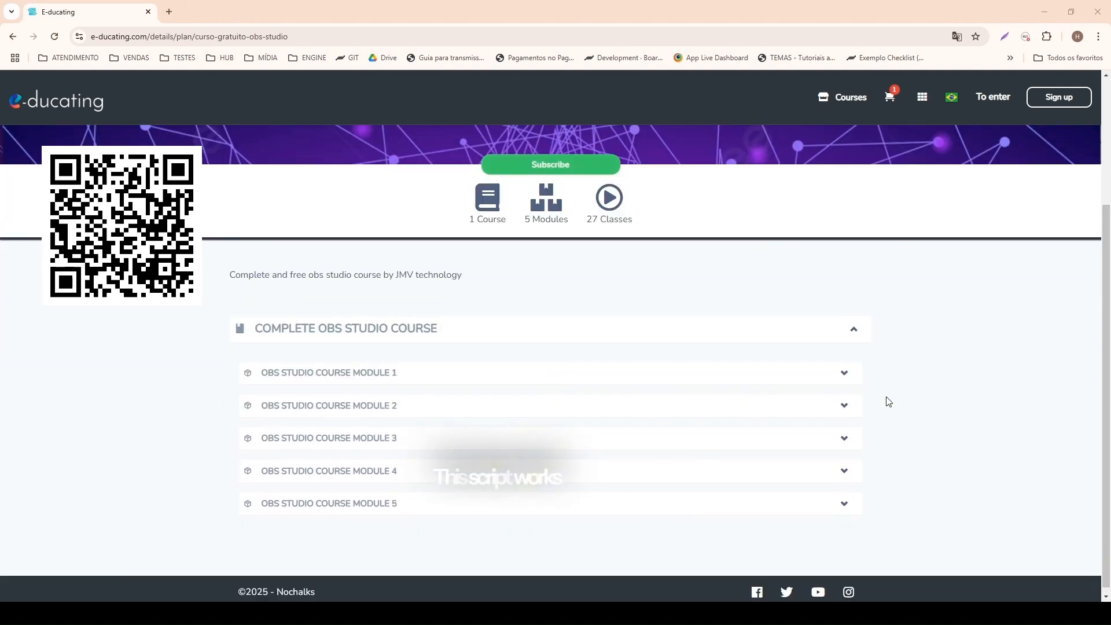
left_click(846, 376)
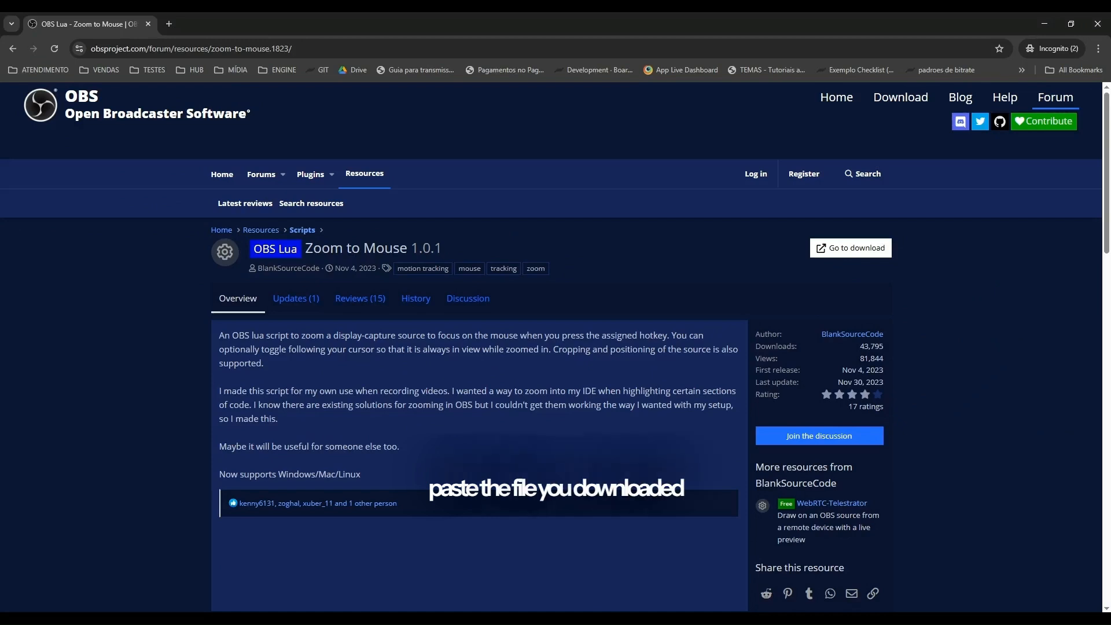
Step: Open the GitHub download page for the Zoom to Mouse script and view the 1.0.1 release assets
left_click(840, 255)
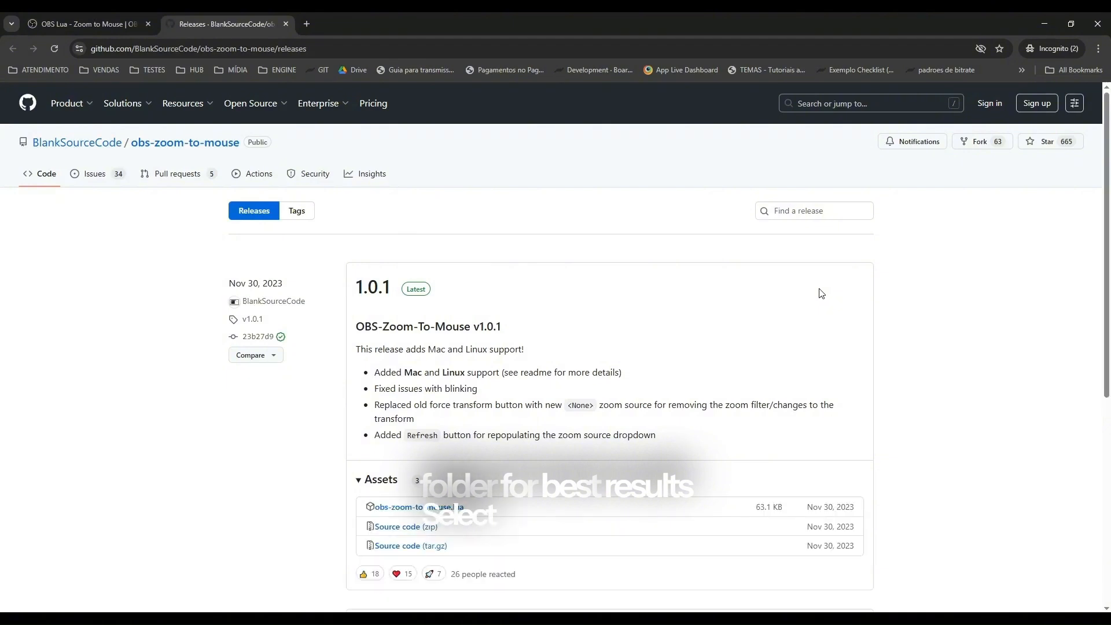
scroll(666, 347, "down", 2)
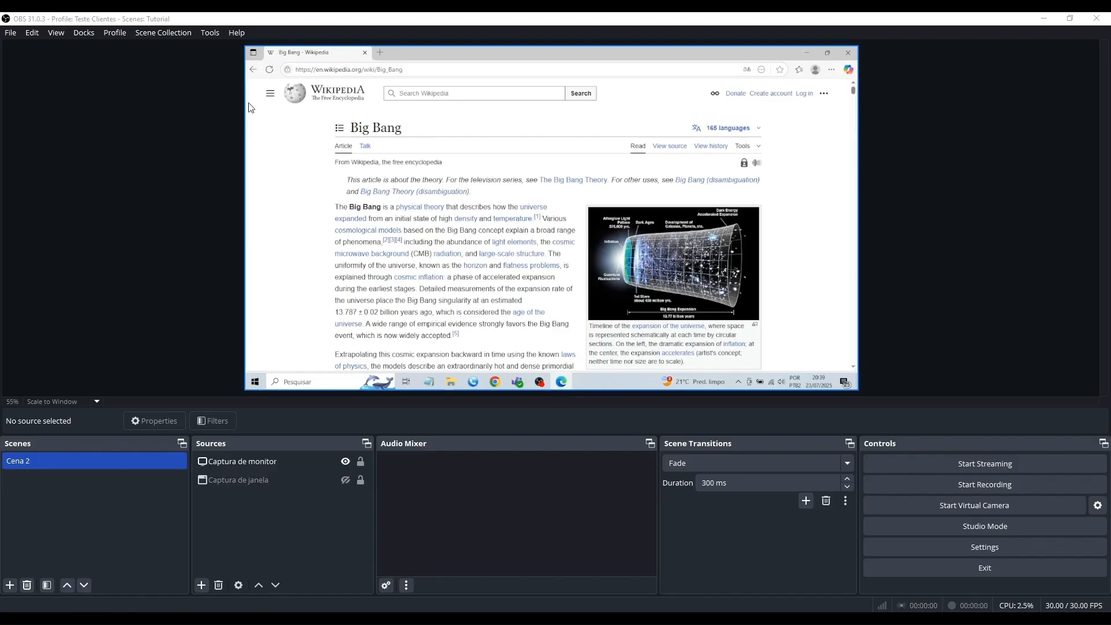
Step: Switch to OBS and load the obs-zoom-to-mouse.lua script from the frontend-tools scripts folder
left_click(203, 34)
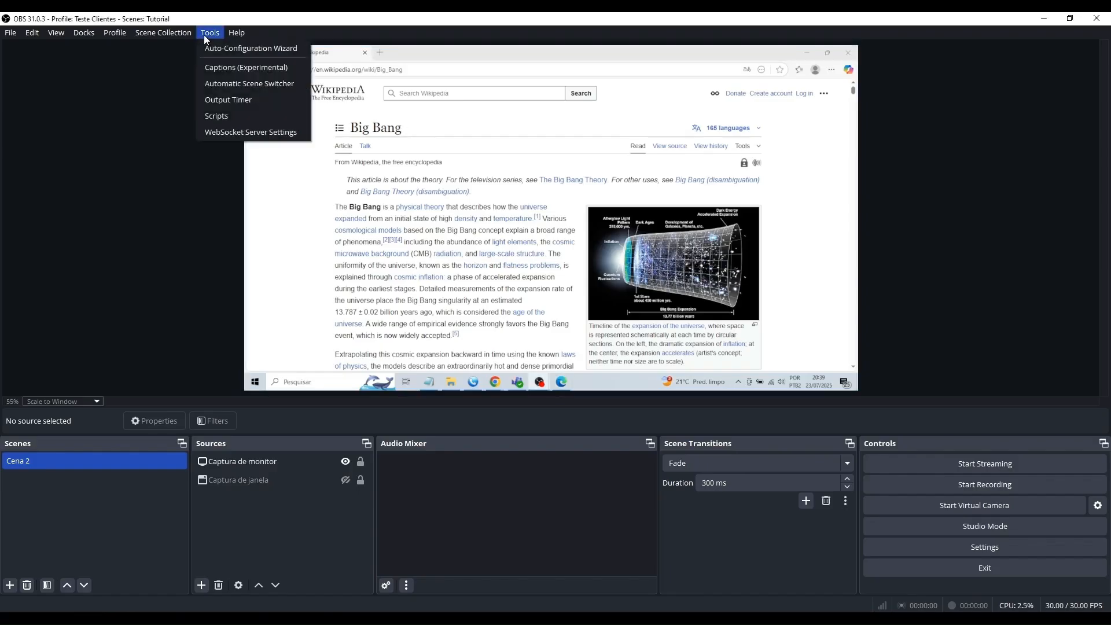
left_click(229, 126)
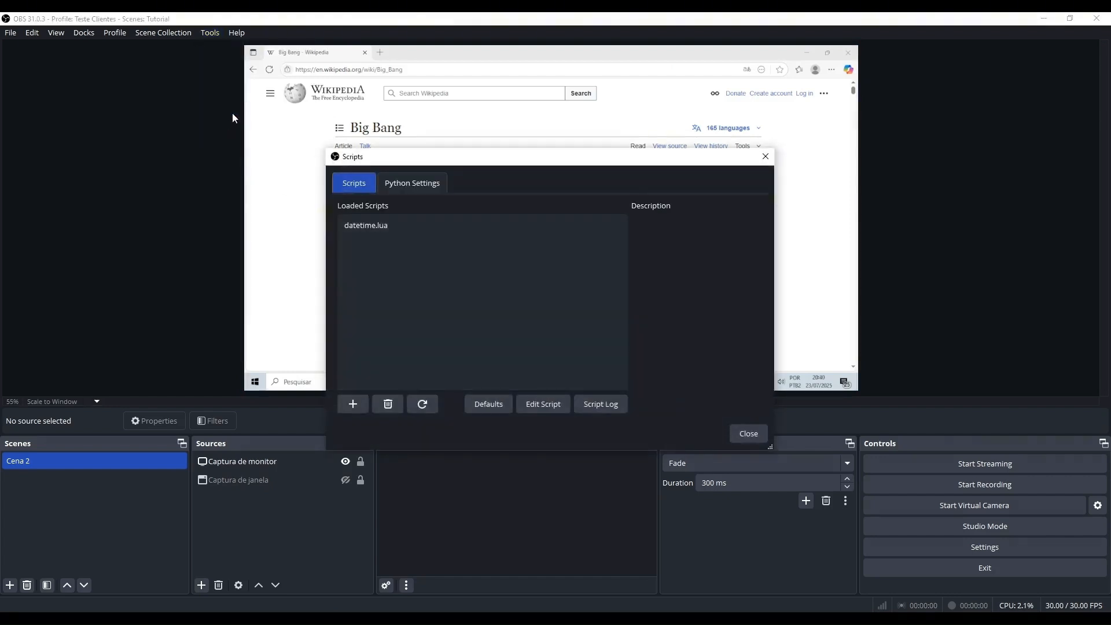
left_click(352, 404)
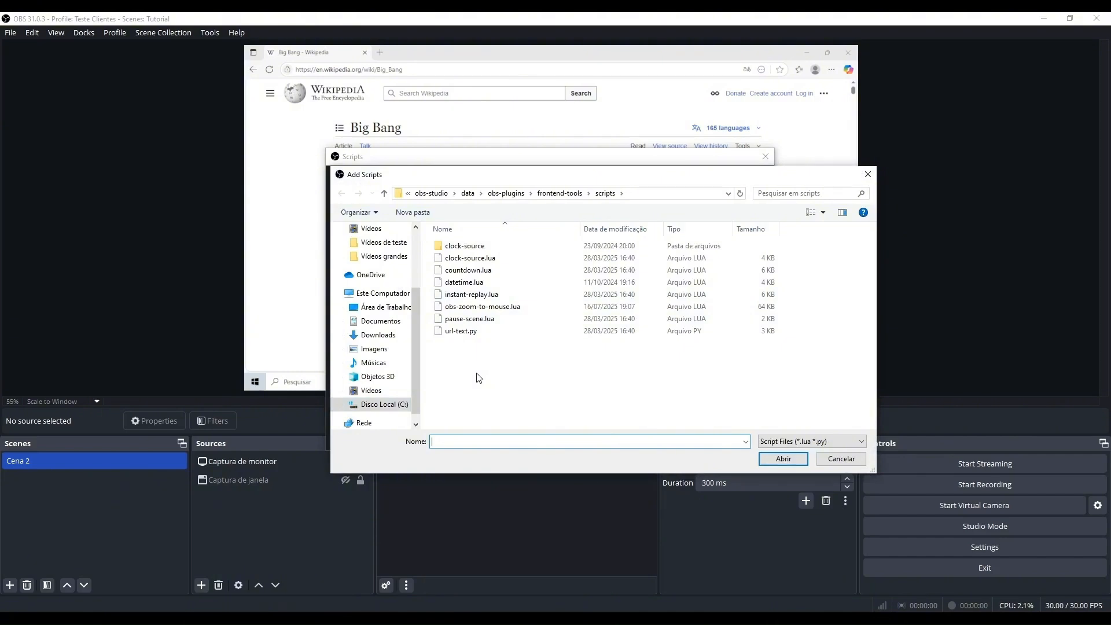
left_click(522, 310)
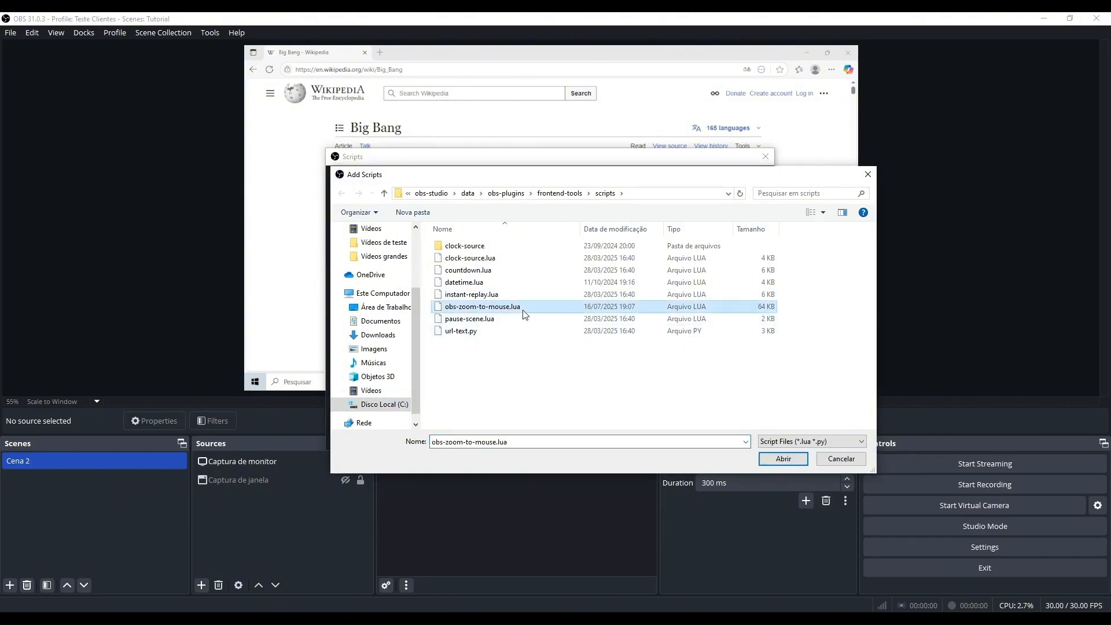
left_click(778, 461)
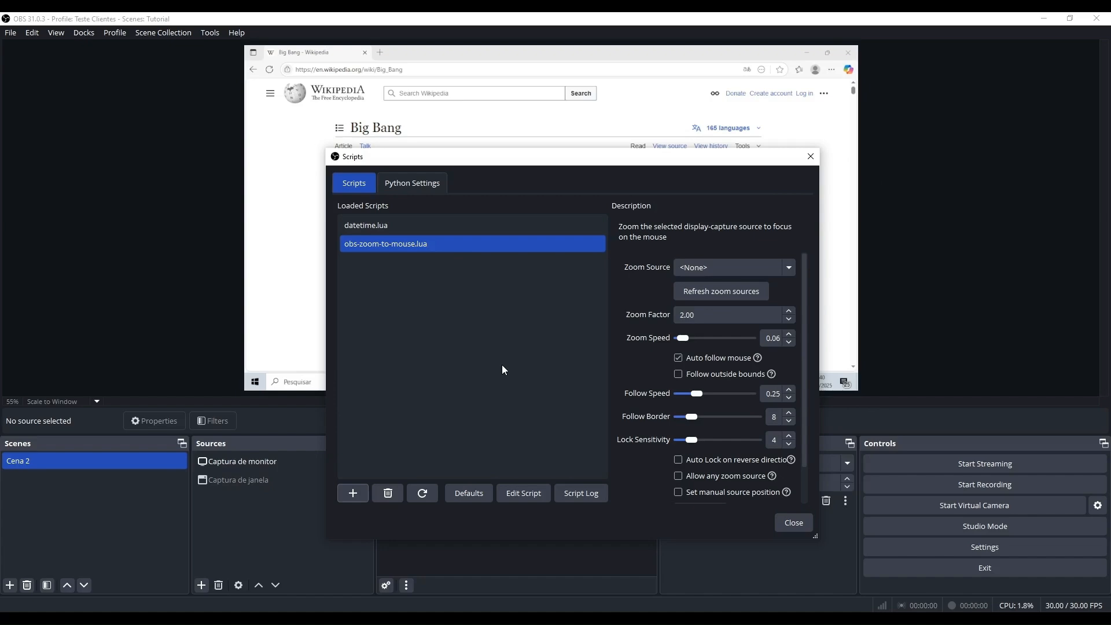
left_click(795, 522)
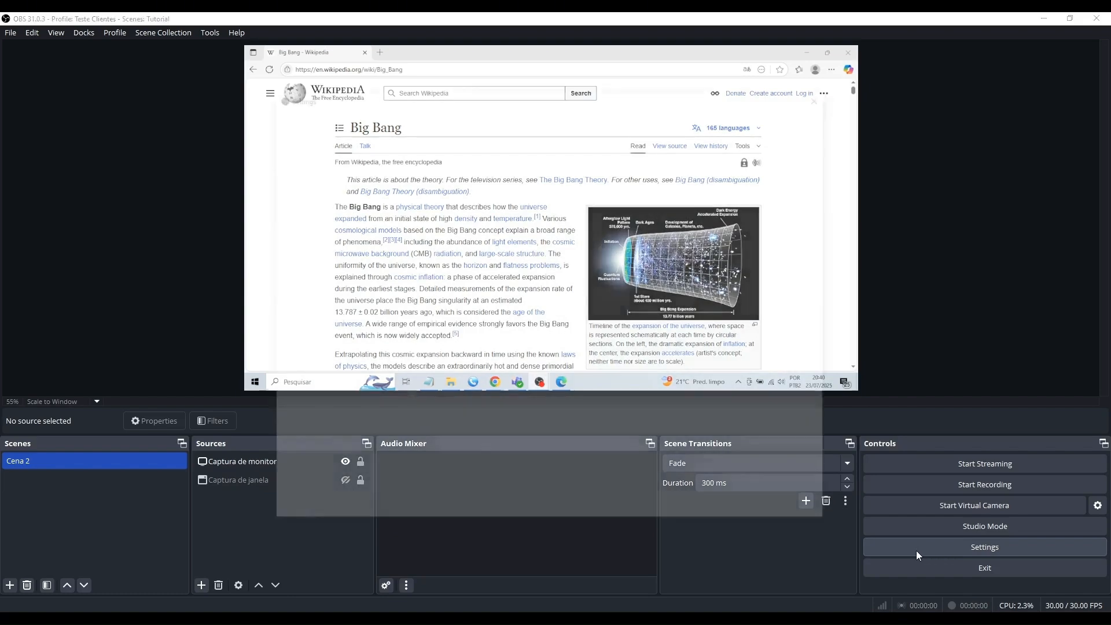
Step: Assign the hotkeys F7 to "Toggle zoom to mouse" and F8 to "Toggle follow mouse during zoom", and apply them
left_click(915, 550)
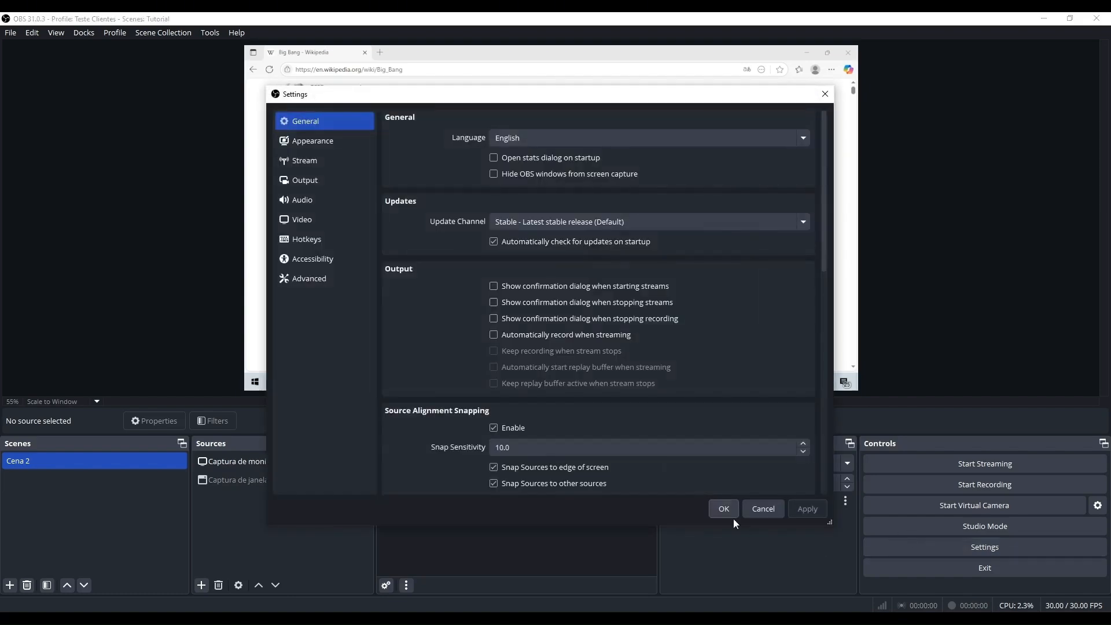
left_click(313, 241)
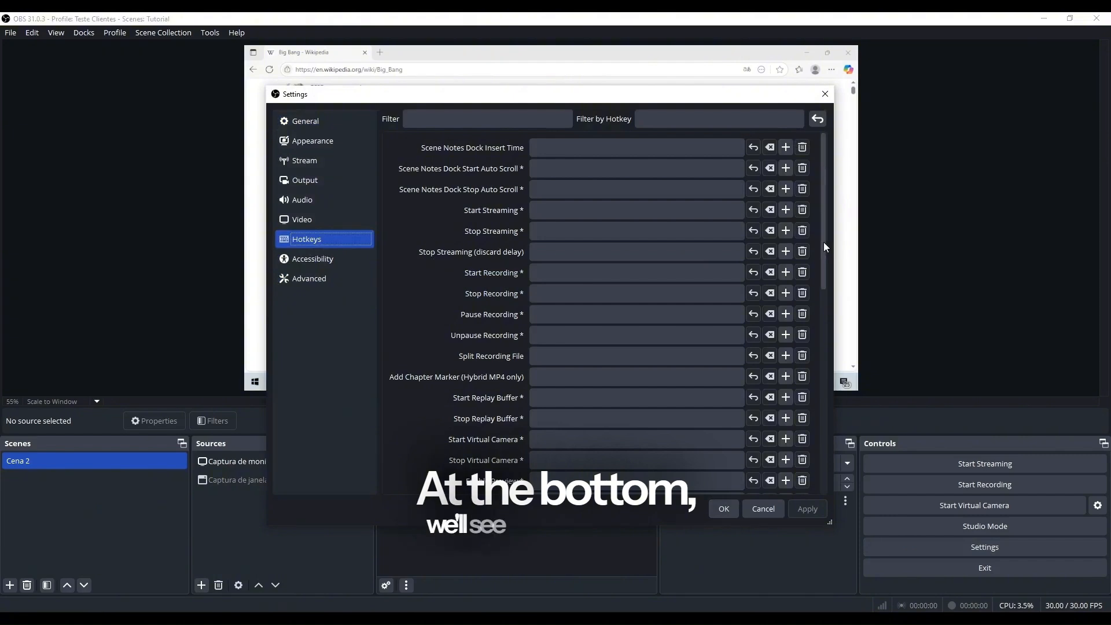
mouse_move(824, 241)
left_mouse_down()
mouse_move(847, 353)
mouse_move(514, 393)
left_mouse_up()
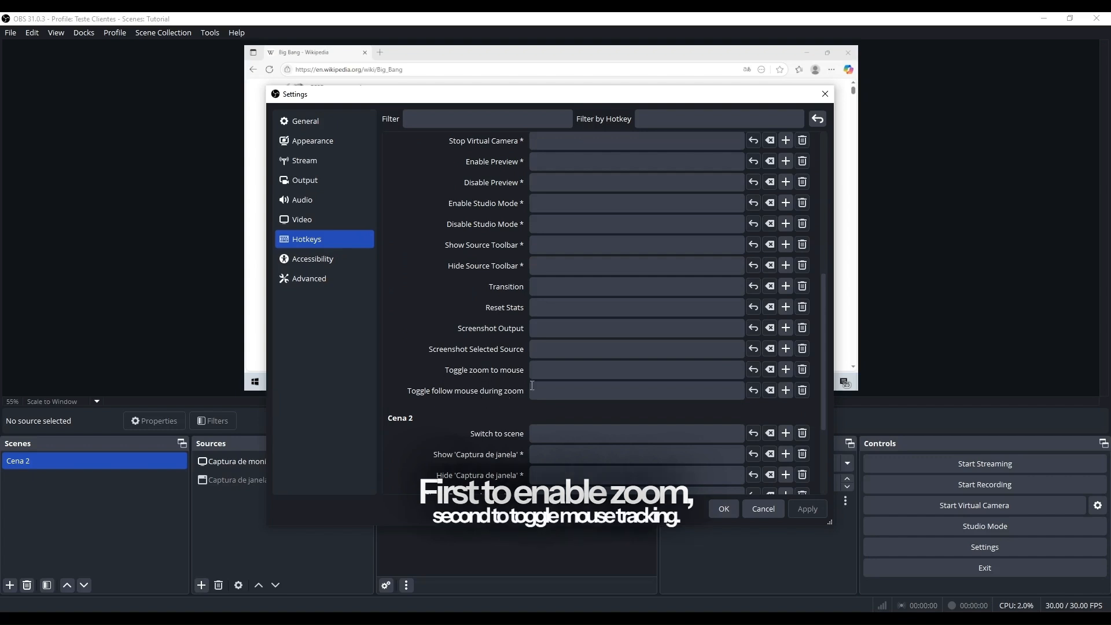
left_click(554, 372)
key("F7")
left_click(550, 389)
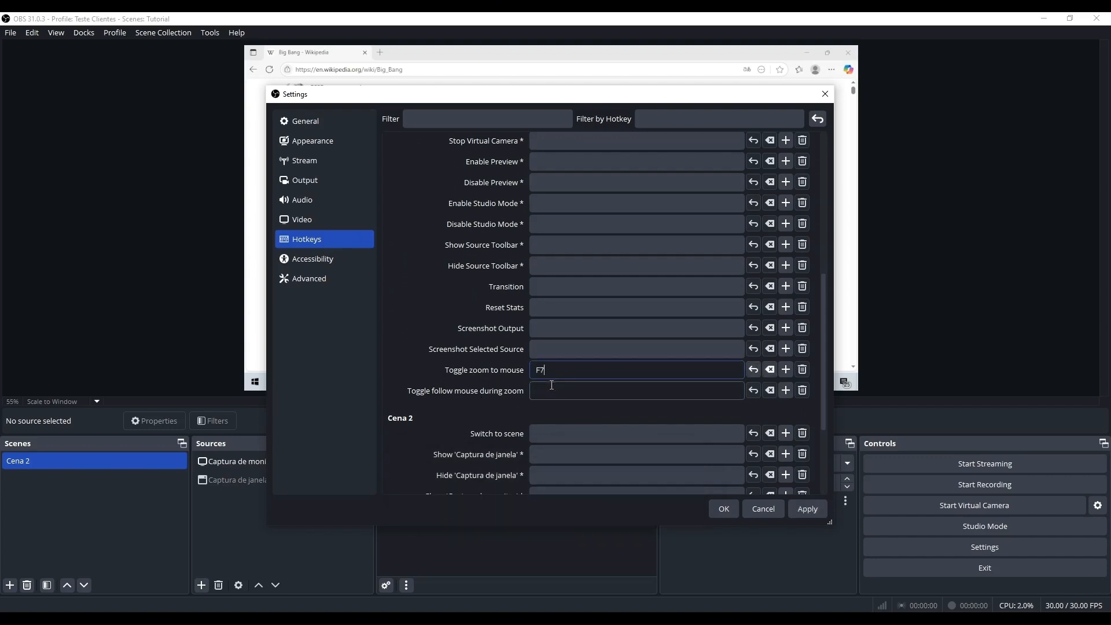
key("F8")
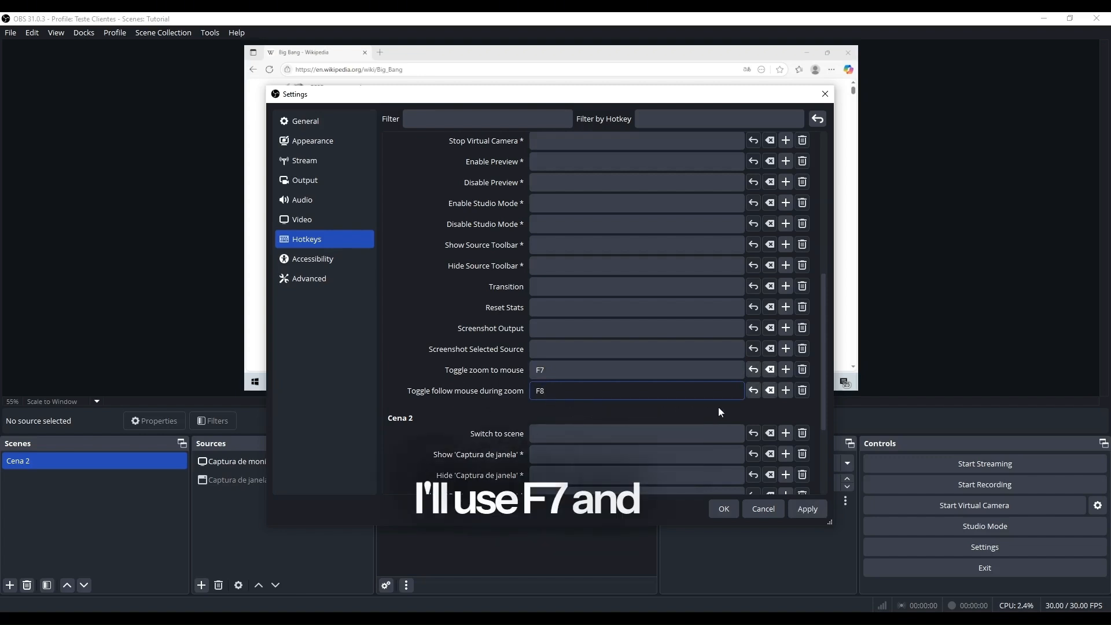
left_click(812, 508)
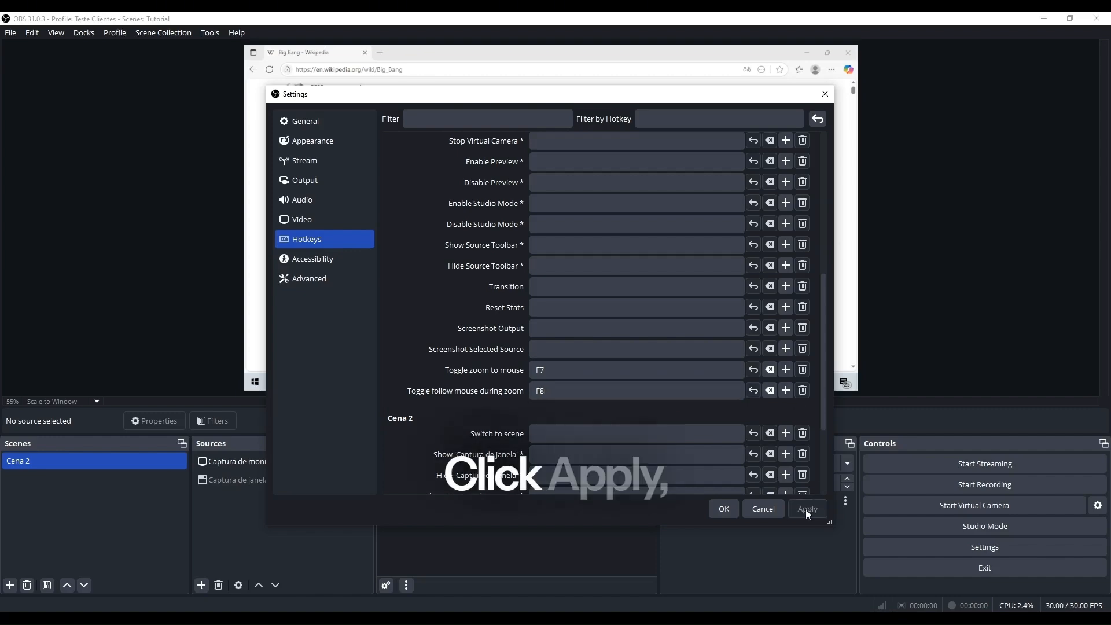
left_click(724, 510)
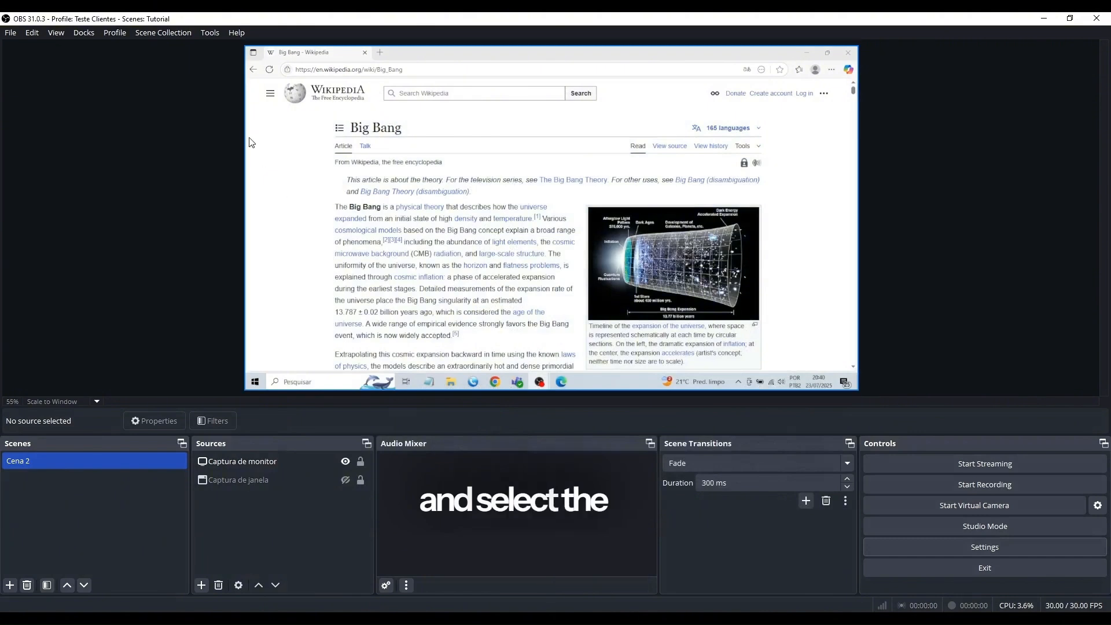
Step: Set the zoom source of the obs-zoom-to-mouse.lua script to Display capture
left_click(212, 34)
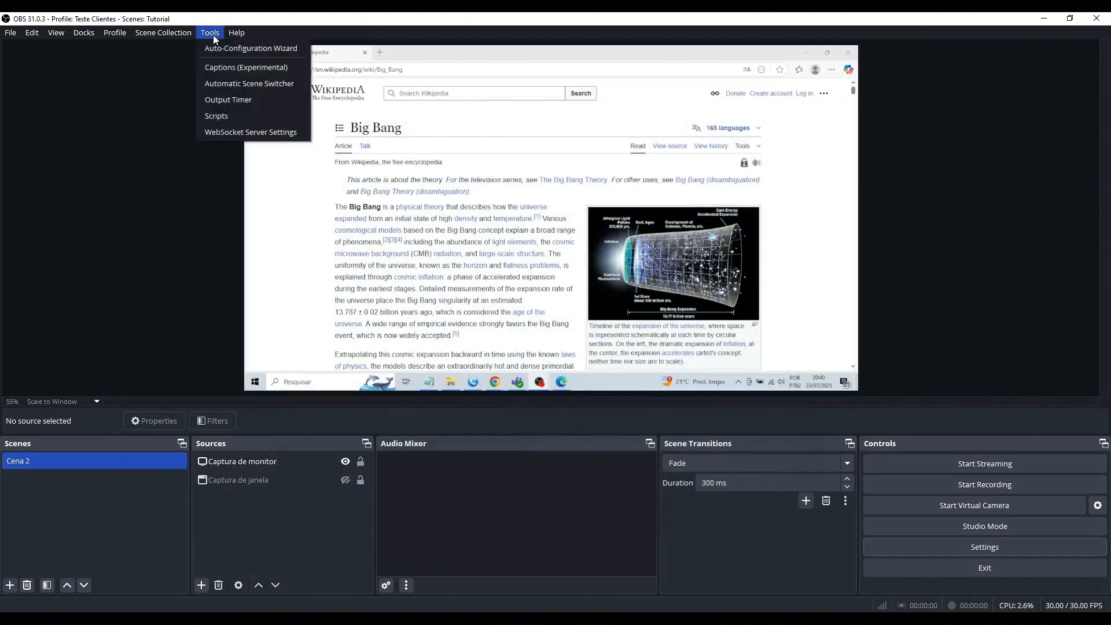
left_click(217, 116)
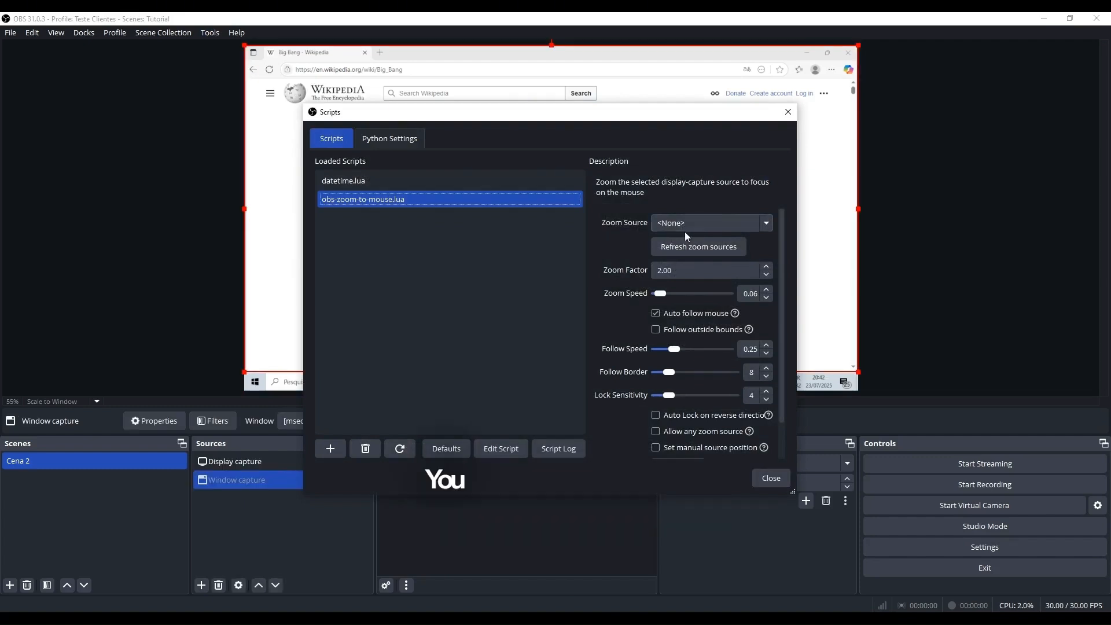
left_click(703, 223)
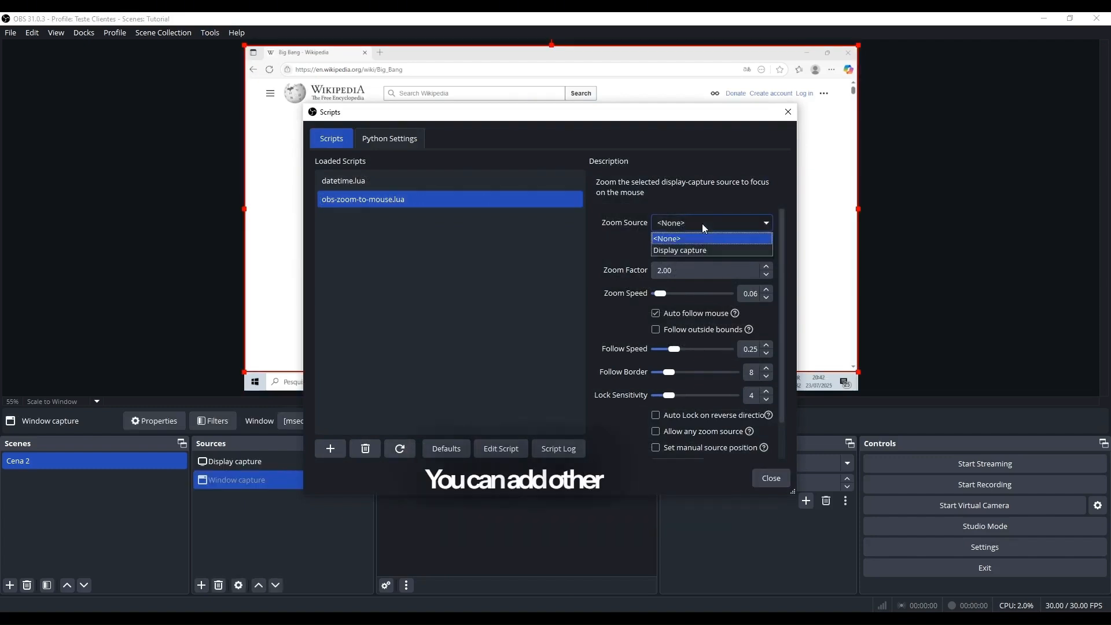
left_click(675, 252)
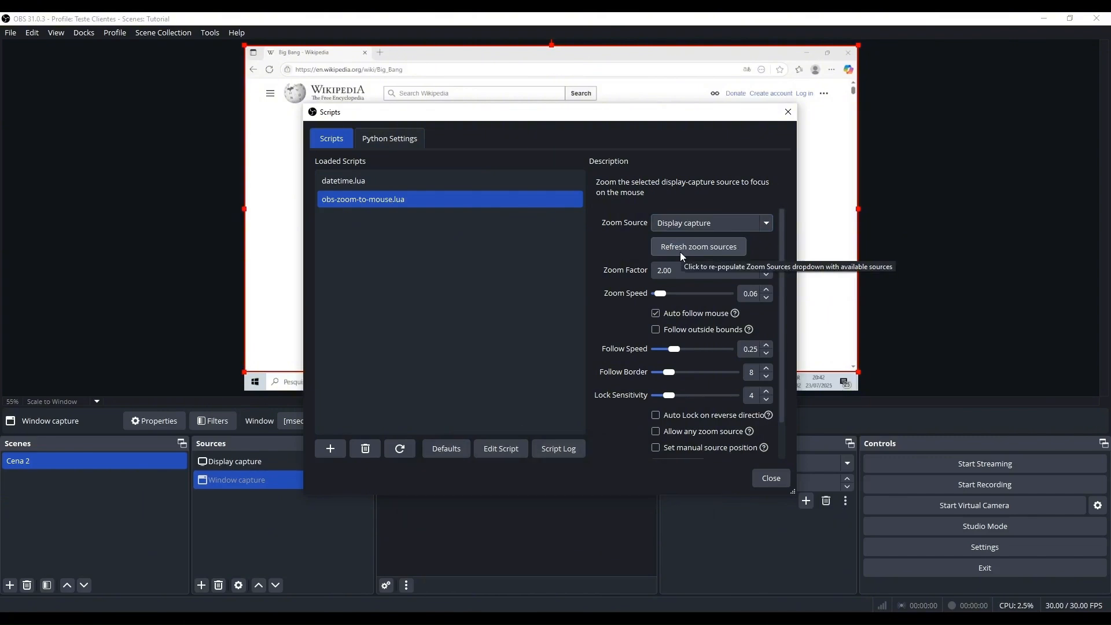
Step: Arrange the main and Scripts windows side by side and test toggling the mouse zoom in and out on the Wikipedia article
left_click(1065, 22)
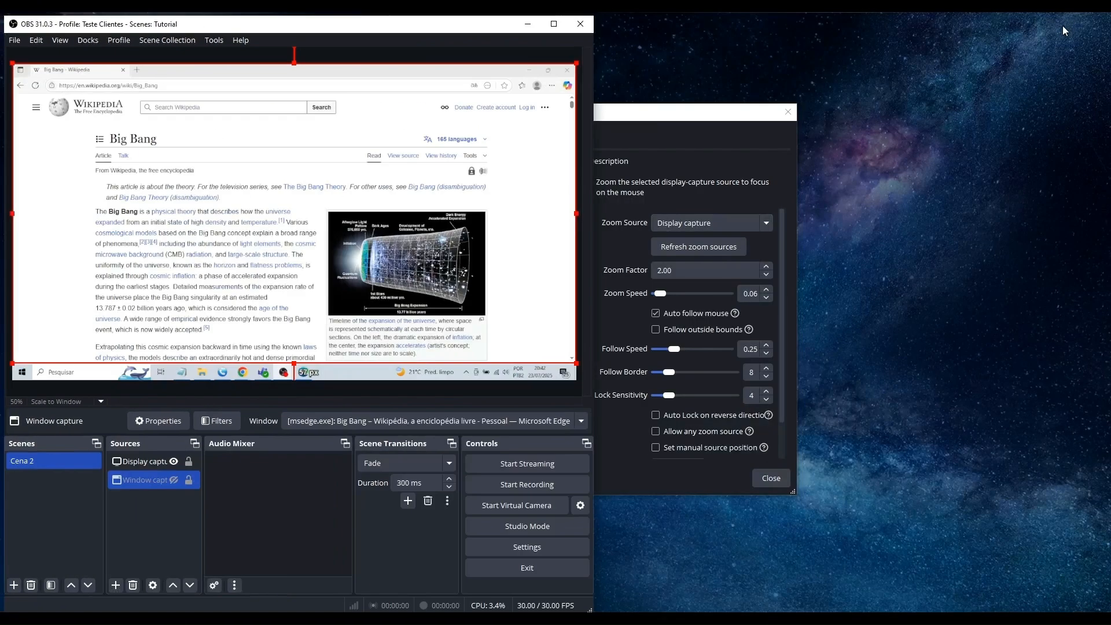
left_click_drag(650, 110, 920, 113)
left_click(192, 248)
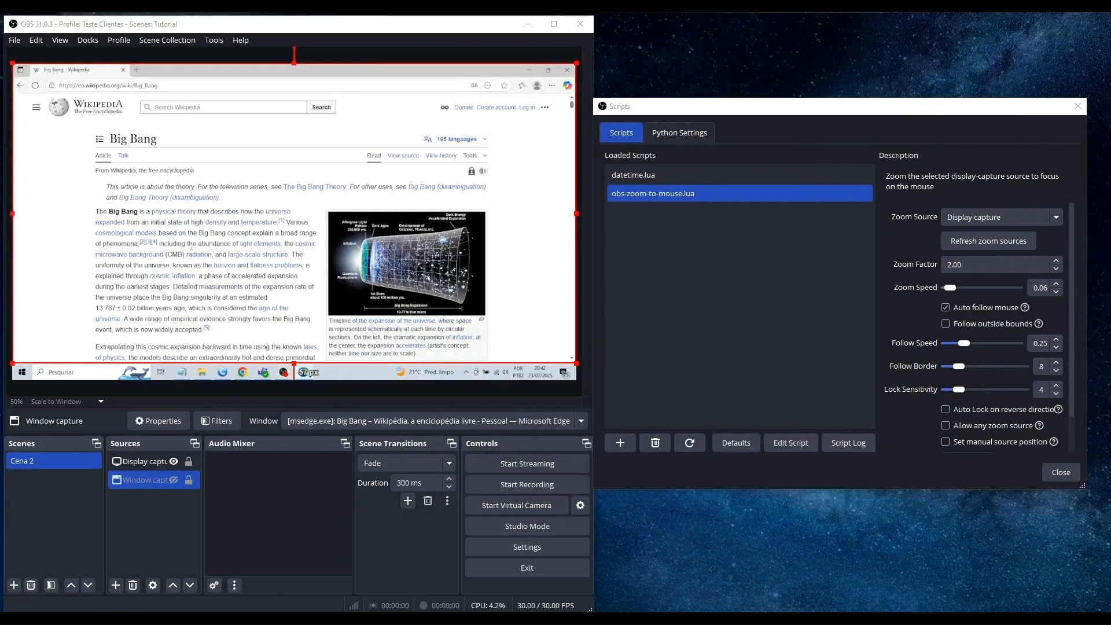
key("F7")
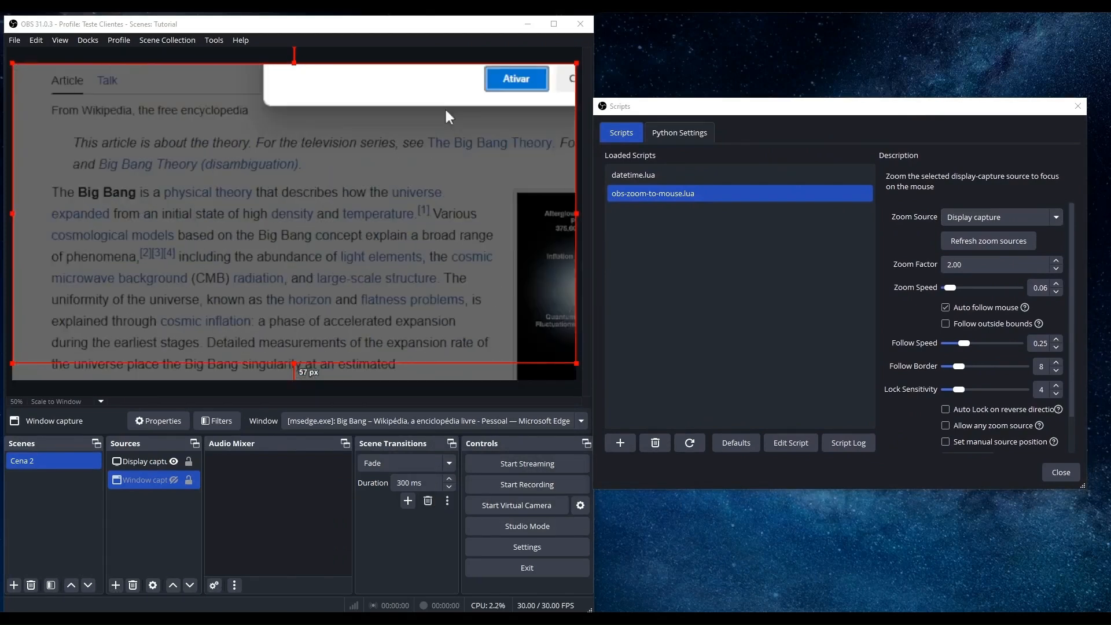
left_click(306, 221)
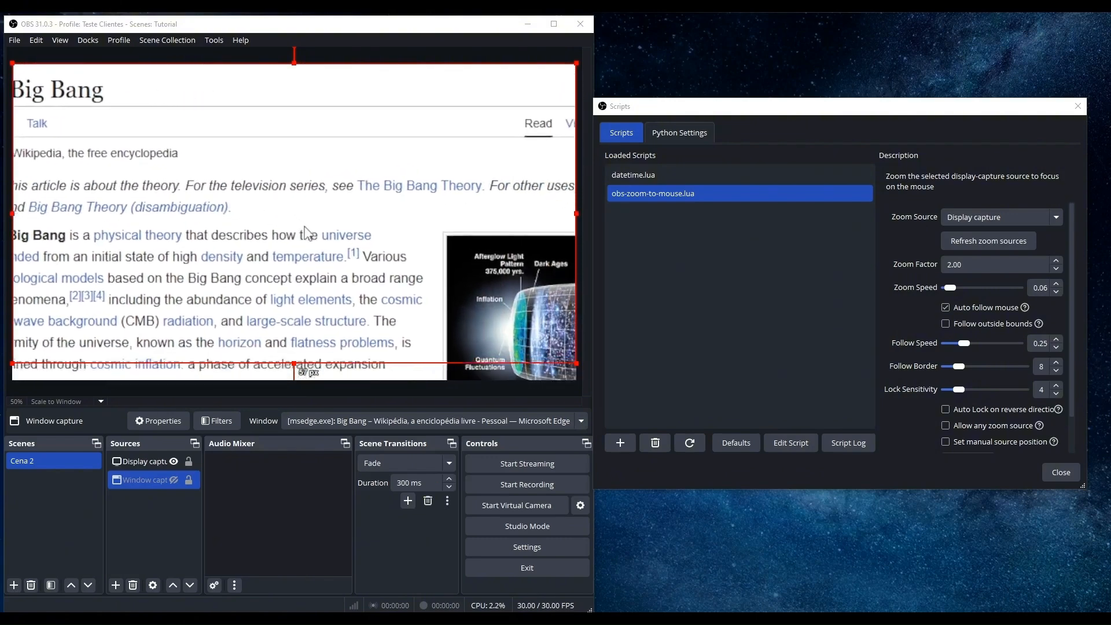
key("F7")
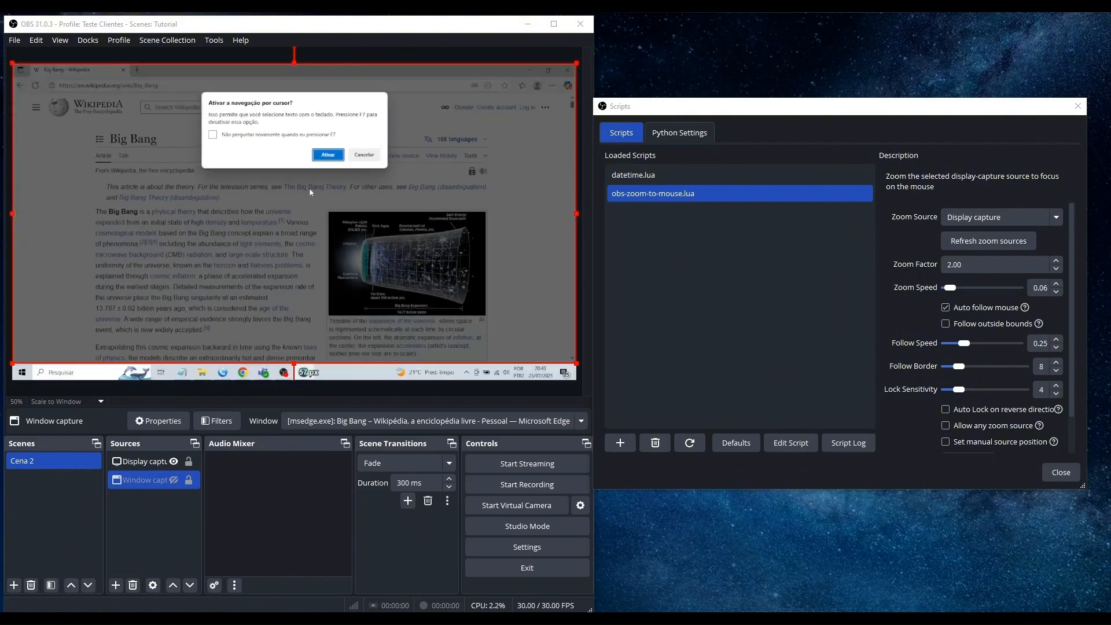
left_click(364, 154)
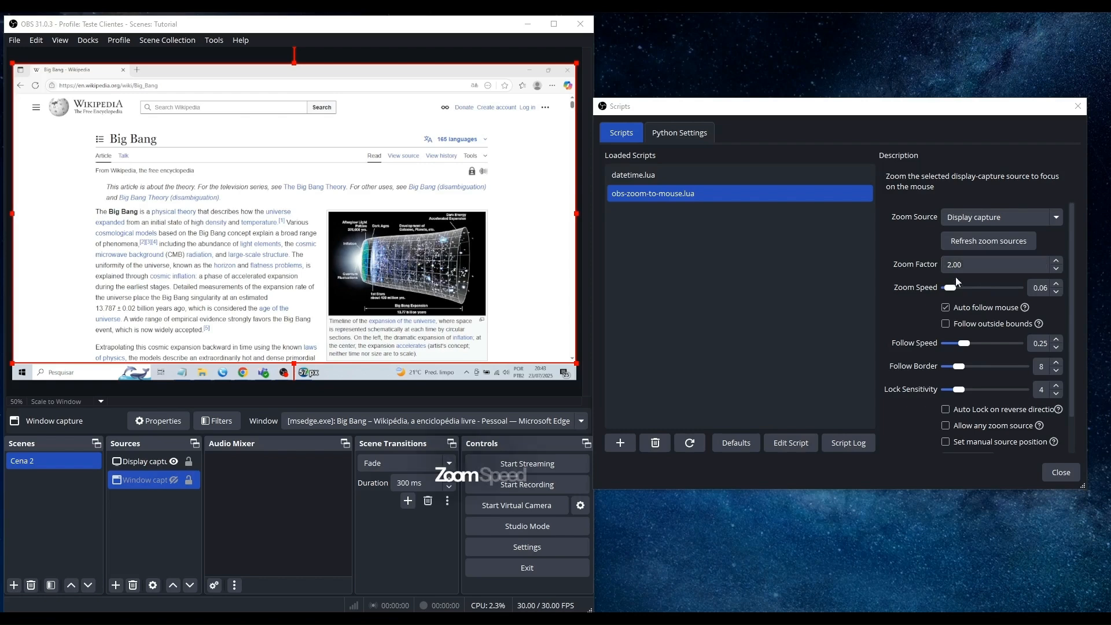
Step: Set the script's zoom speed to 0.50 and test the zoom at that speed
double_click(1042, 288)
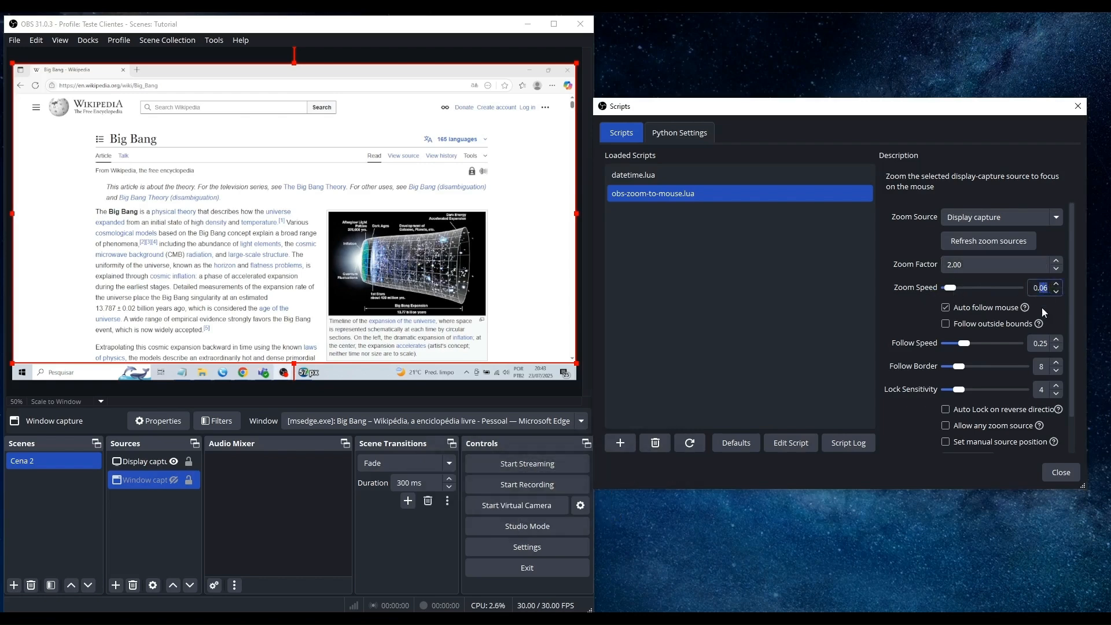
type("5")
left_click(1039, 525)
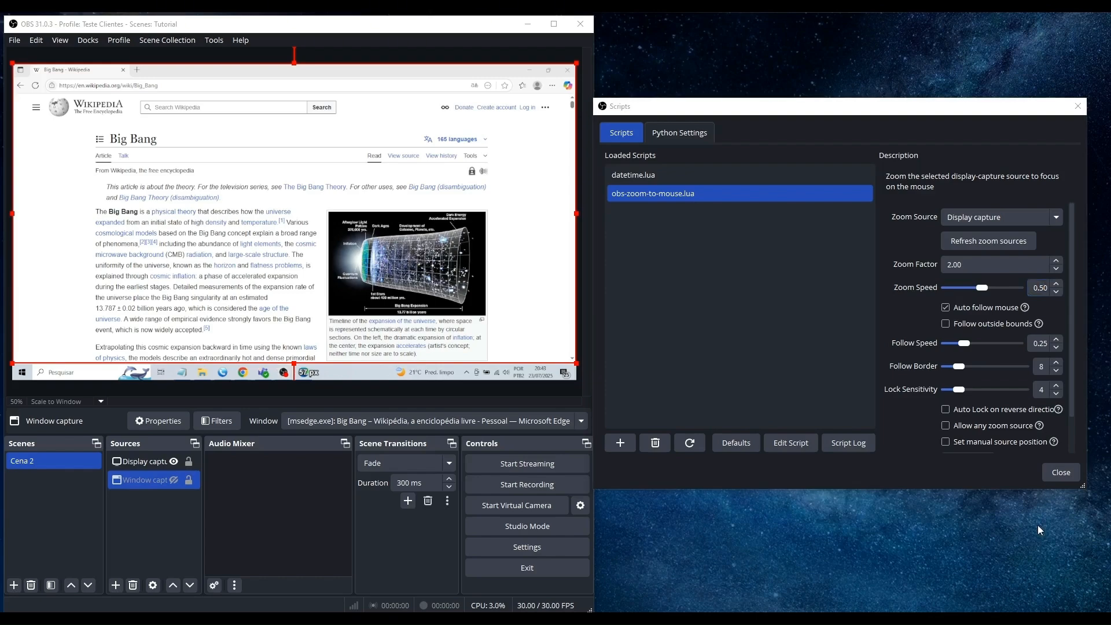
key("F1")
key("F1")
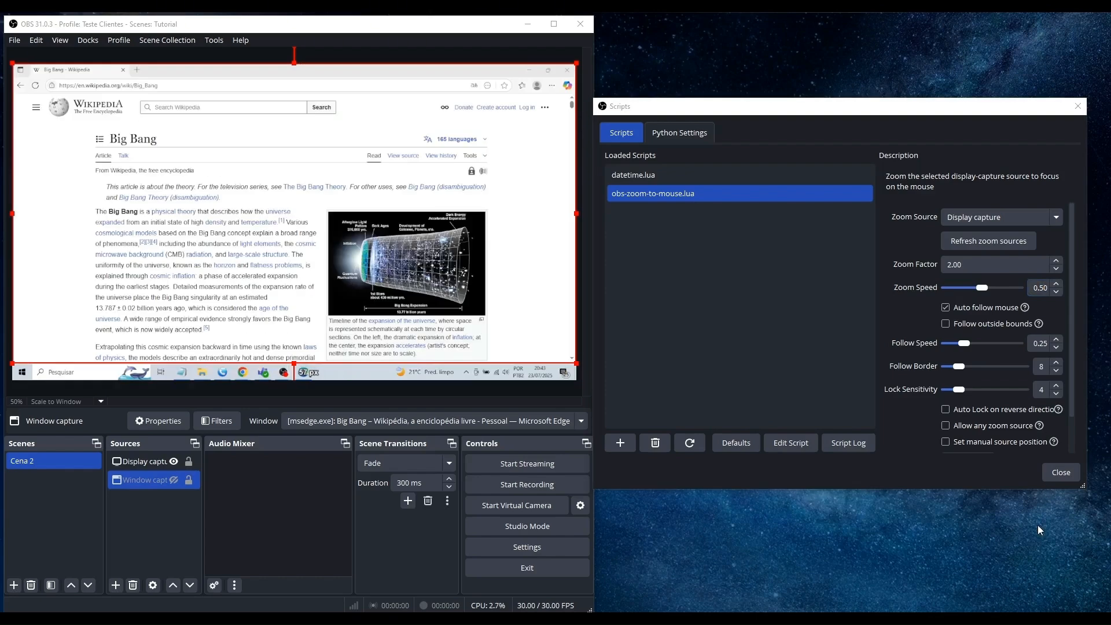
Step: Set the script's zoom speed to 0.06 and enable Follow outside bounds
double_click(1044, 287)
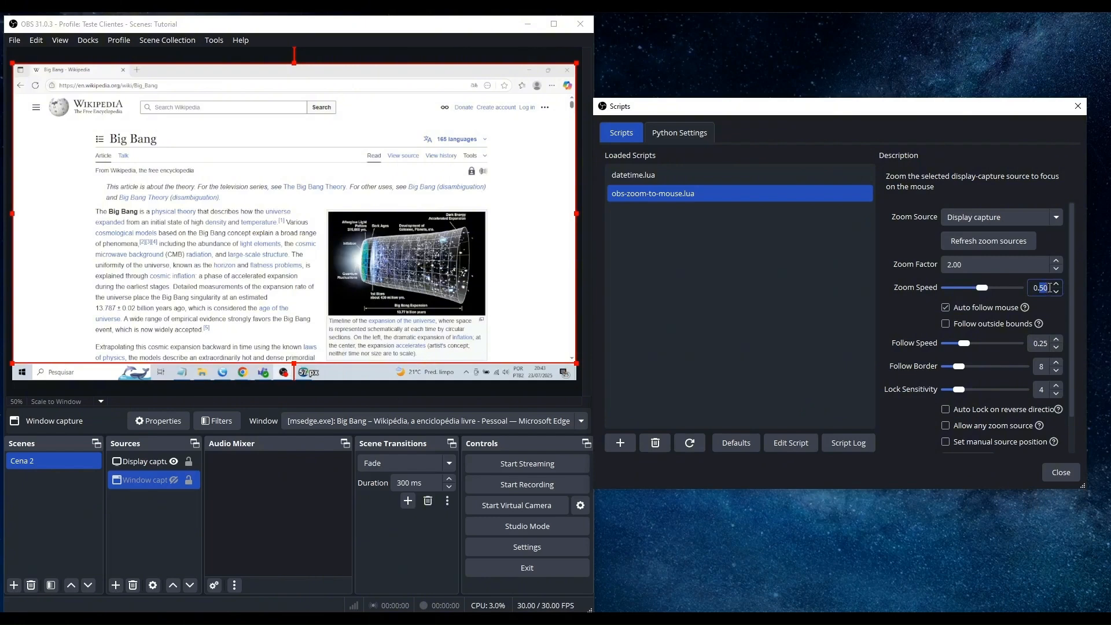
type("06")
mouse_move(968, 311)
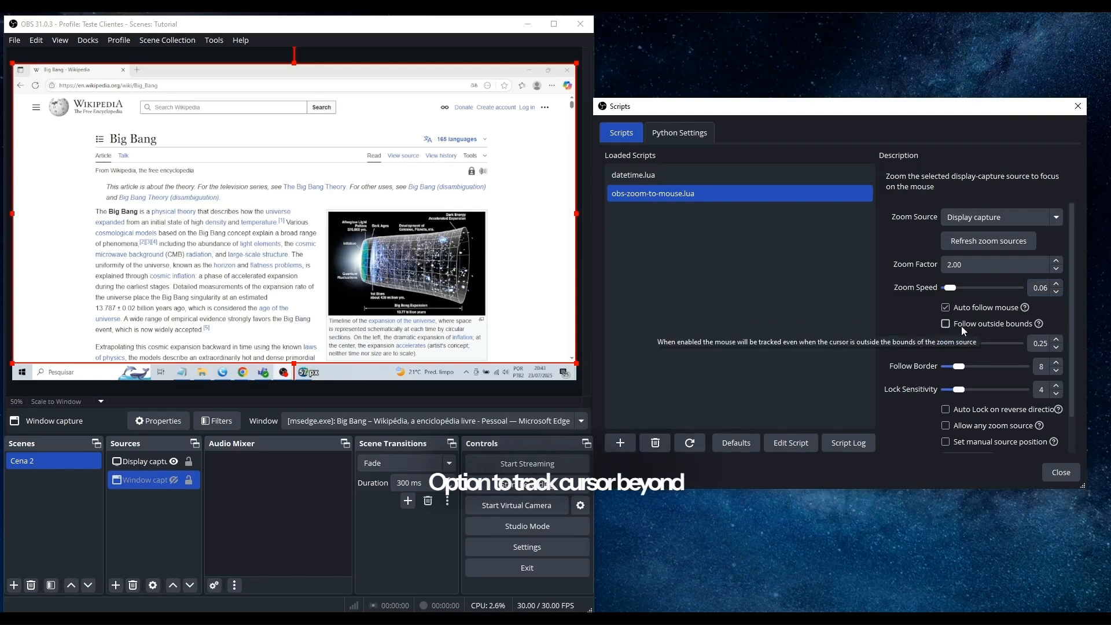
left_click(948, 323)
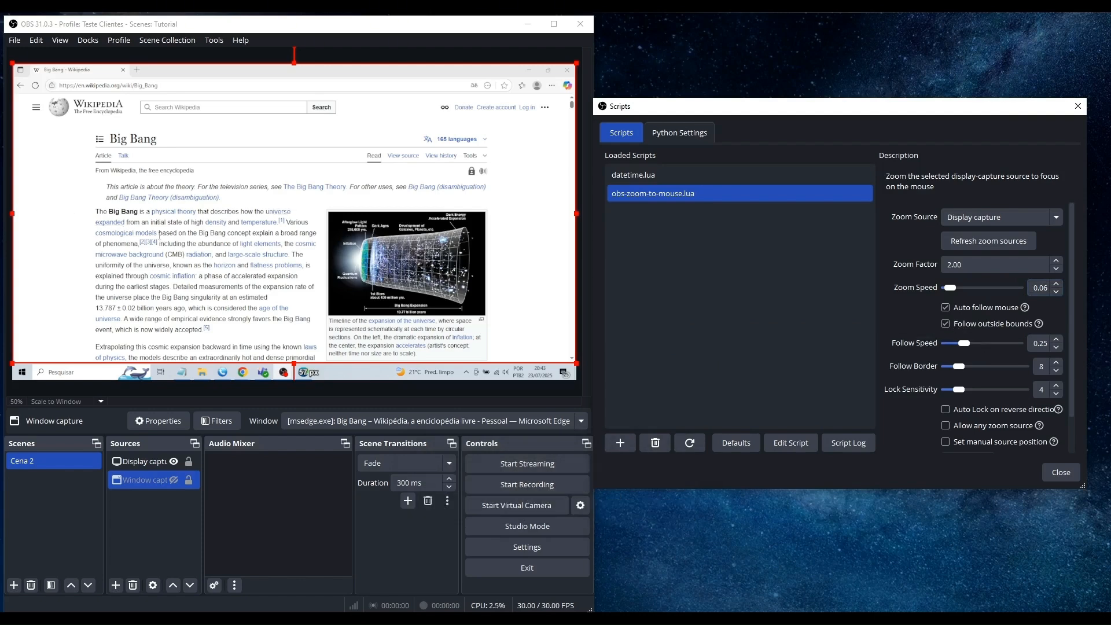
Step: Test zooming in and out on the Wikipedia article with Follow outside bounds enabled
key("F1")
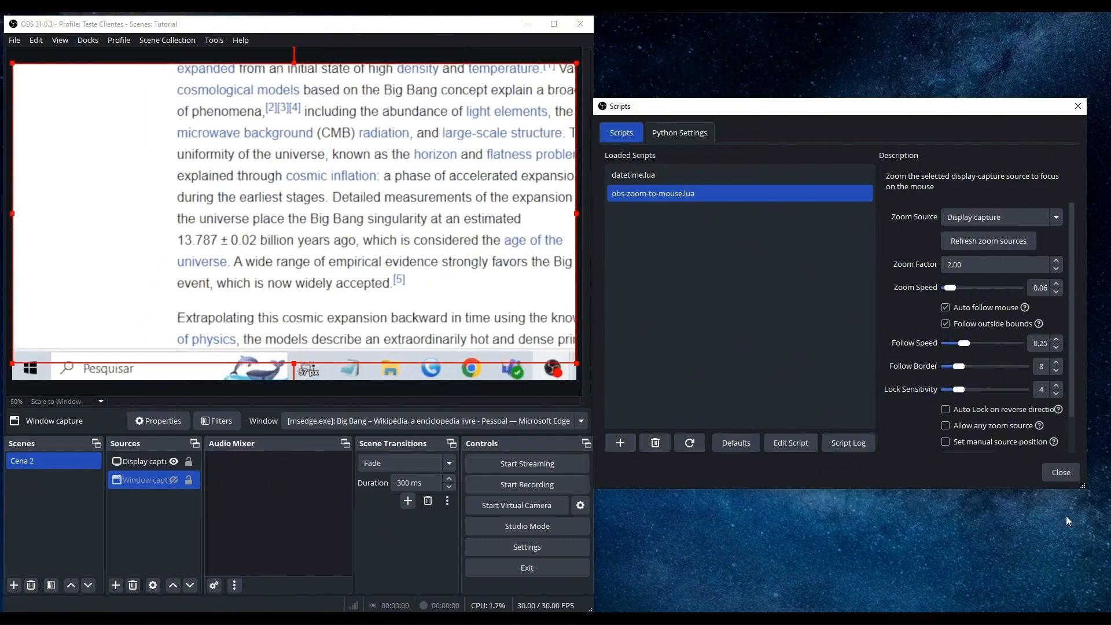
key("F1")
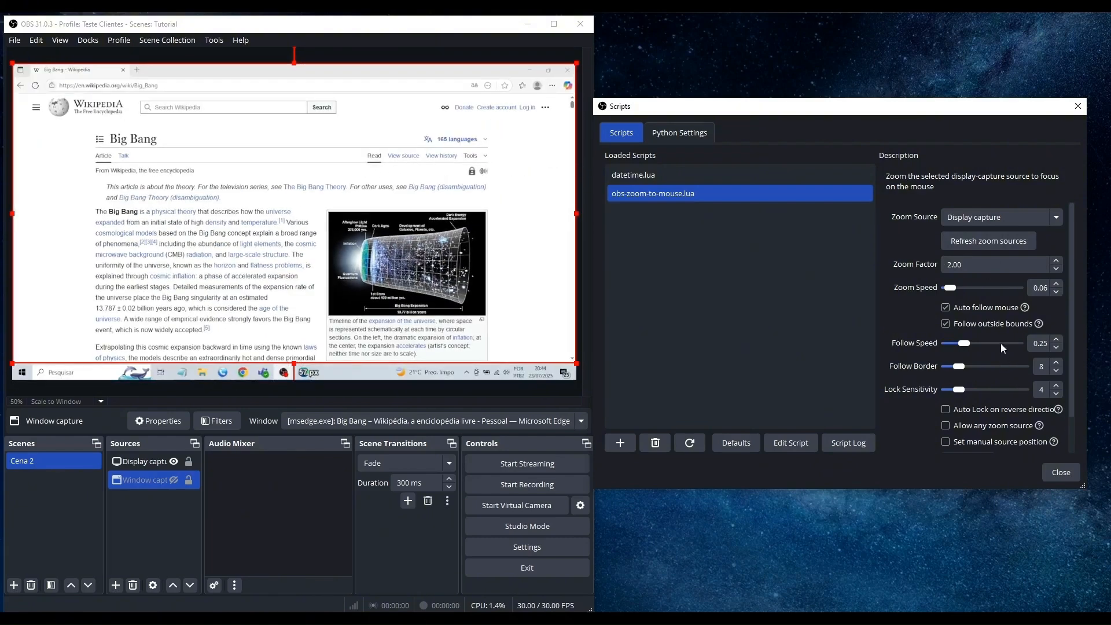
Step: Test the mouse-follow zoom with the script's follow speed at 0.80, and return the speed to 0.25
left_click_drag(1073, 319, 1073, 354)
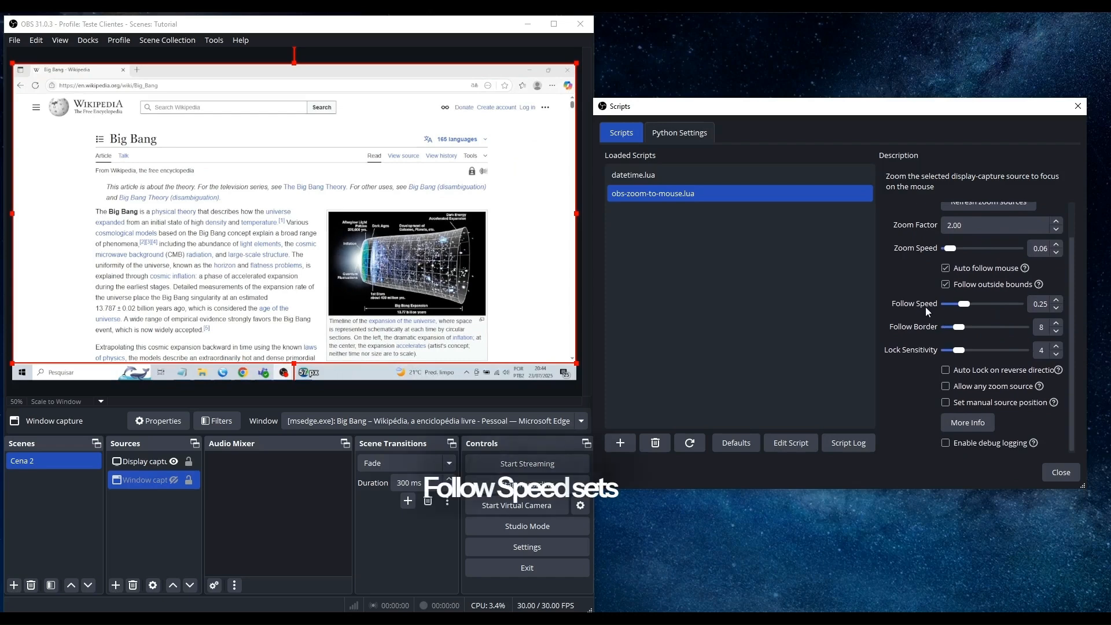
double_click(1043, 306)
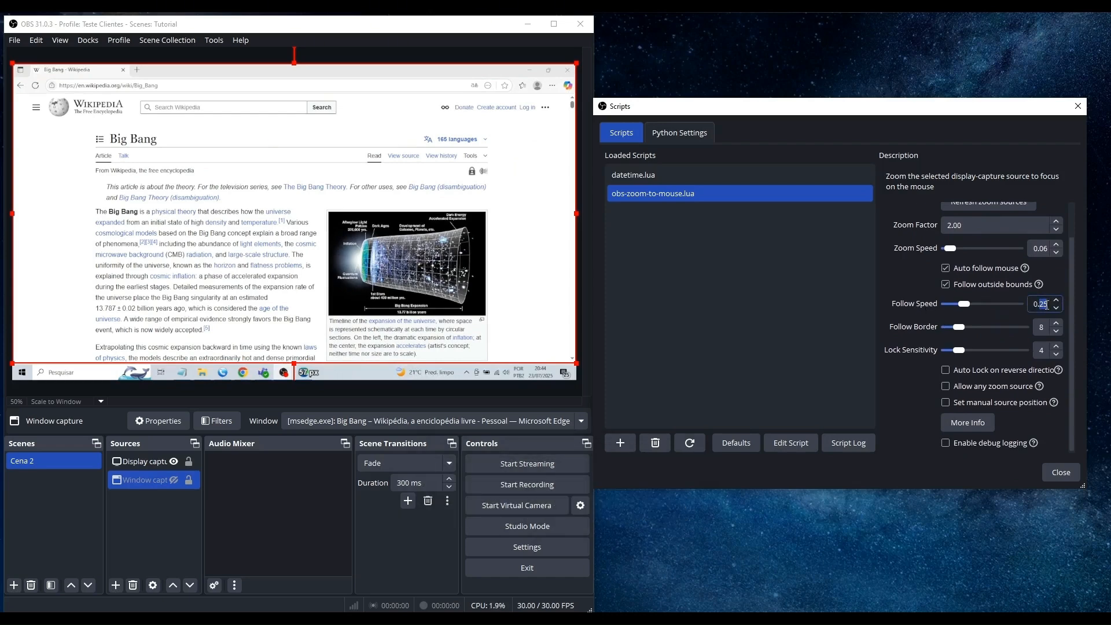
type("80")
key("F1")
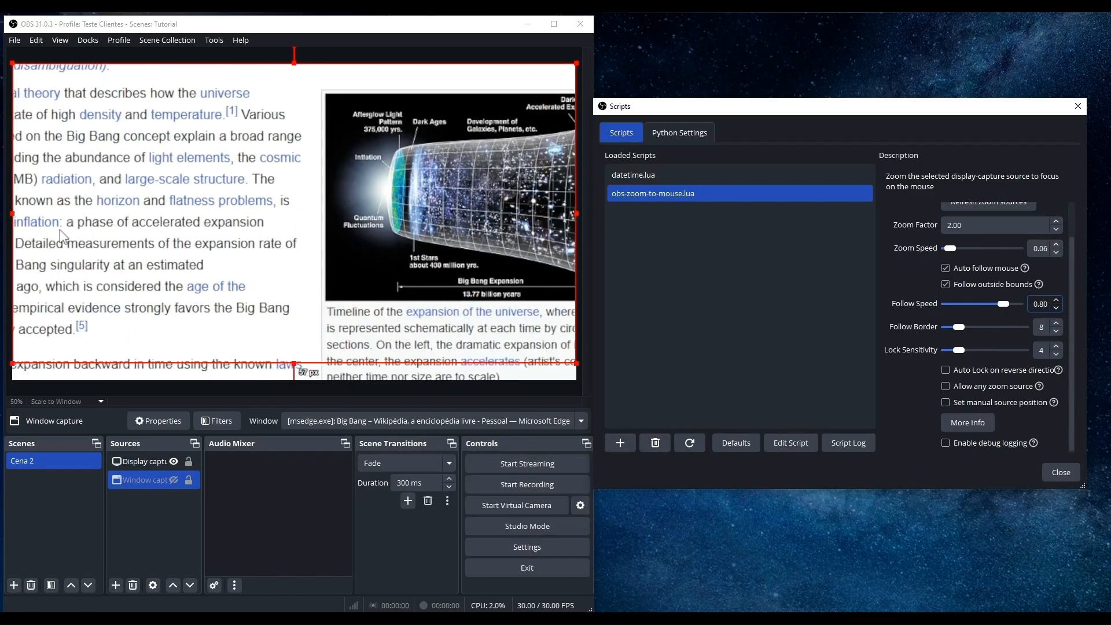
key("F1")
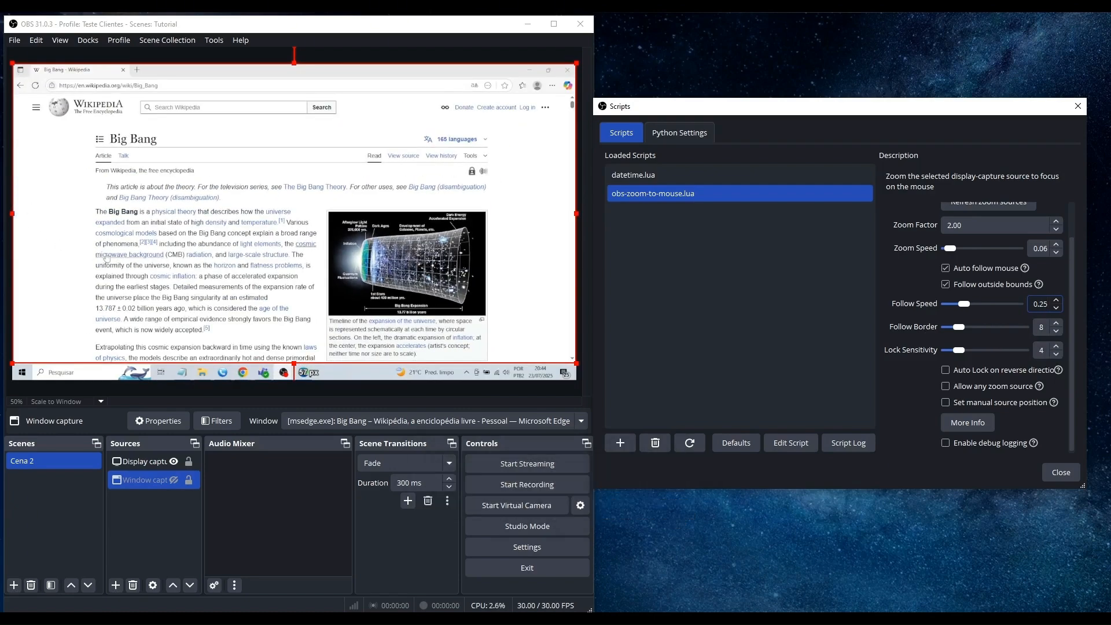
Step: Test the mouse-follow zoom with the script's follow border at 0, and return the border to 8
mouse_move(106, 258)
mouse_move(148, 244)
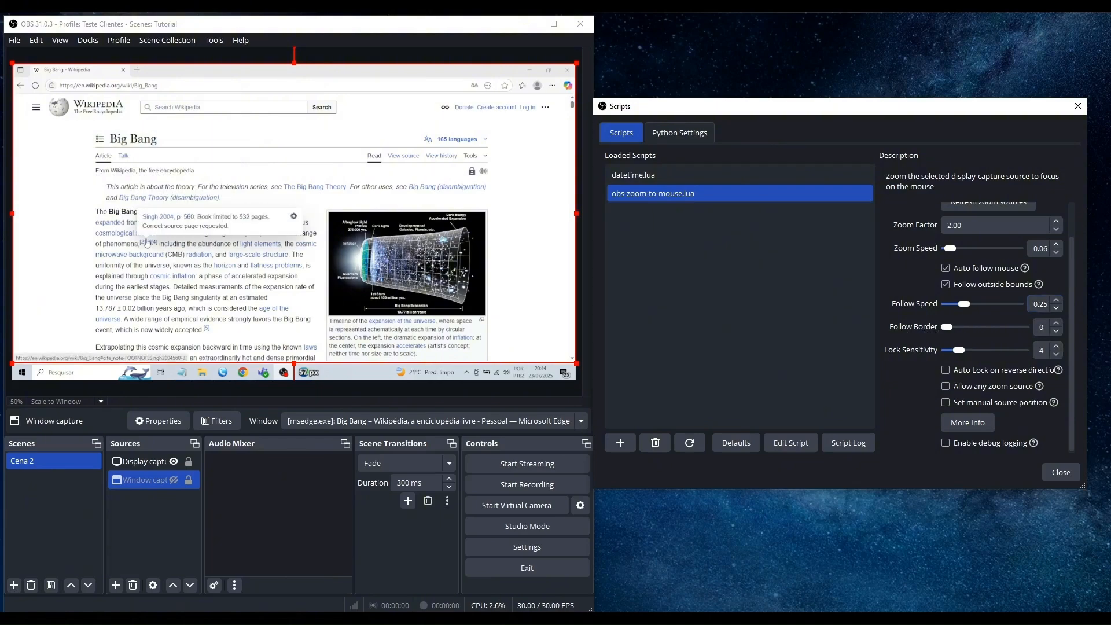
middle_click(1085, 540)
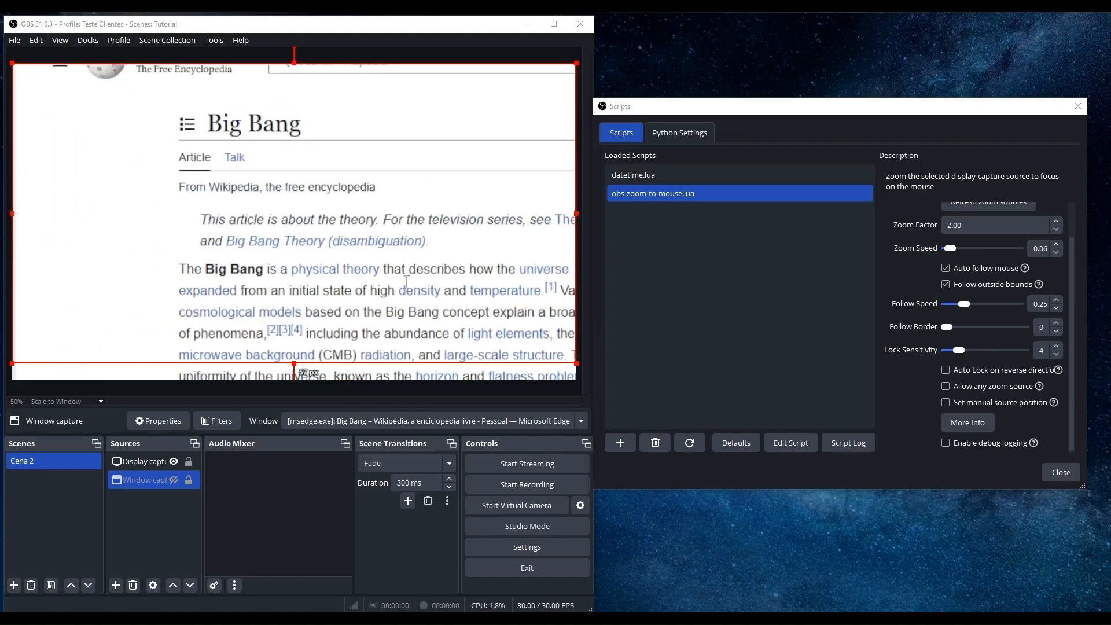
double_click(1040, 328)
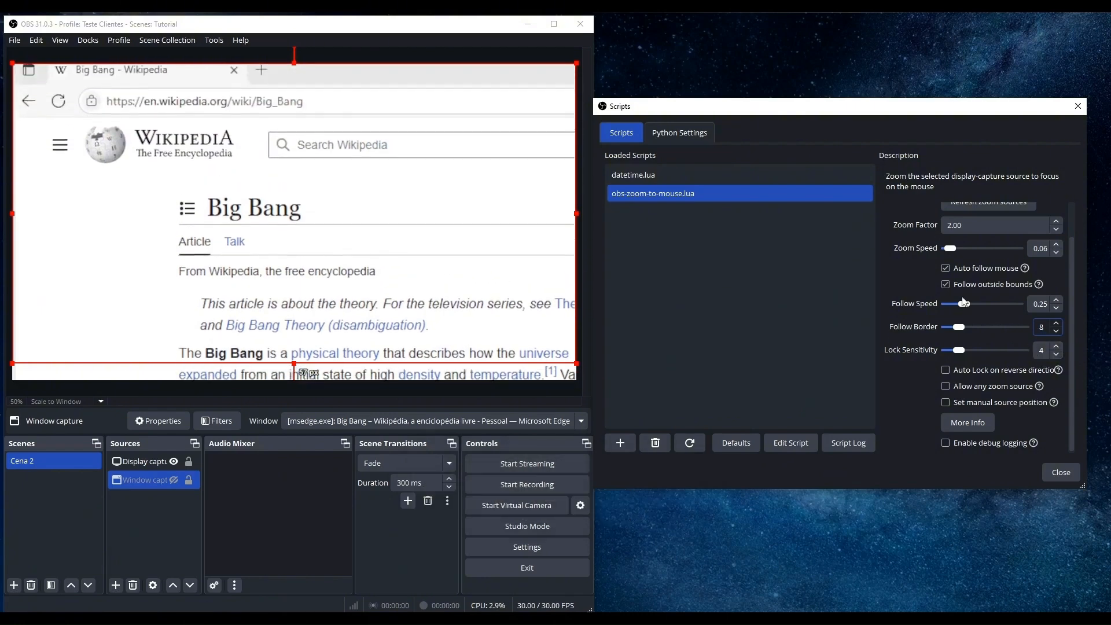
Step: Disable Follow outside bounds and enable Auto Lock on reverse direction in the zoom script's options
left_click(946, 284)
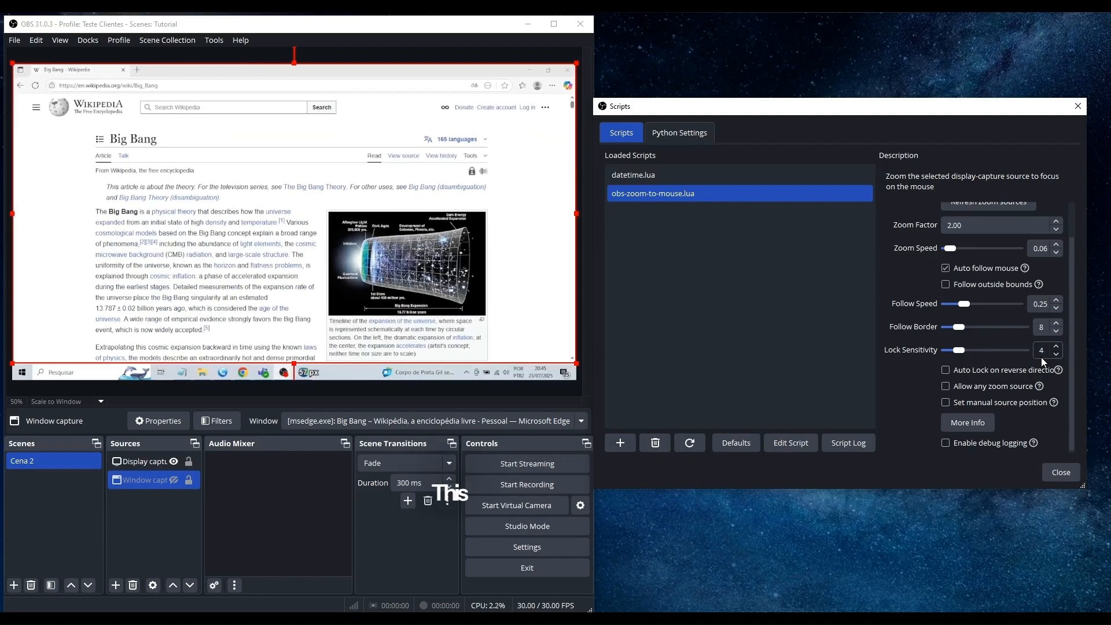
left_click_drag(1072, 354, 1076, 369)
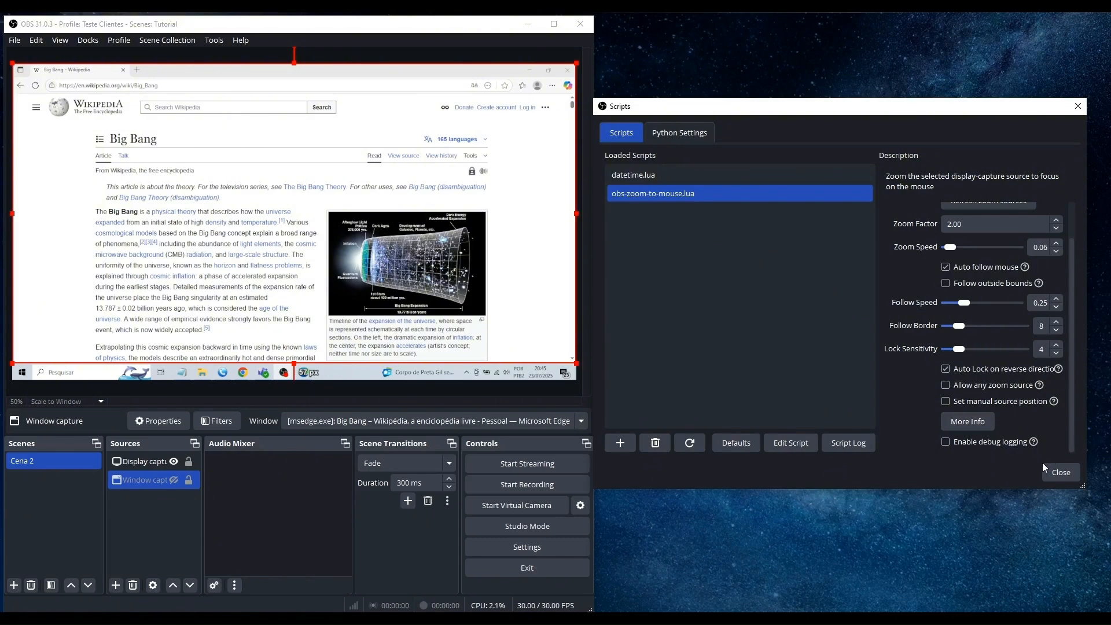
Step: Test the zoom with Auto Lock on reverse direction, and replace that option with Allow any zoom source
key("F1")
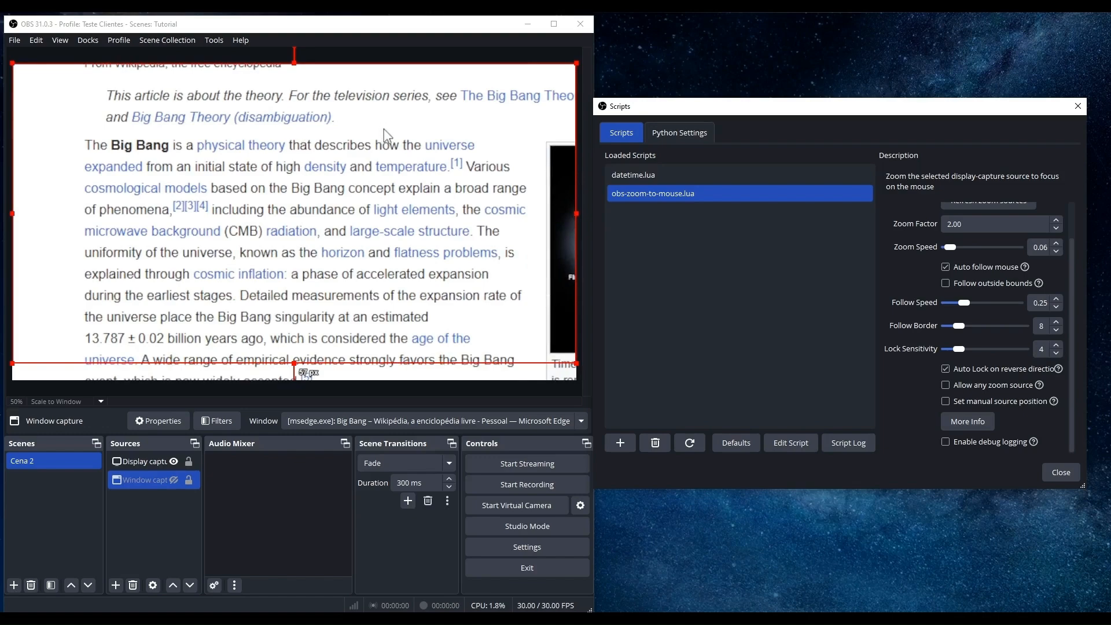
key("ctrl+z")
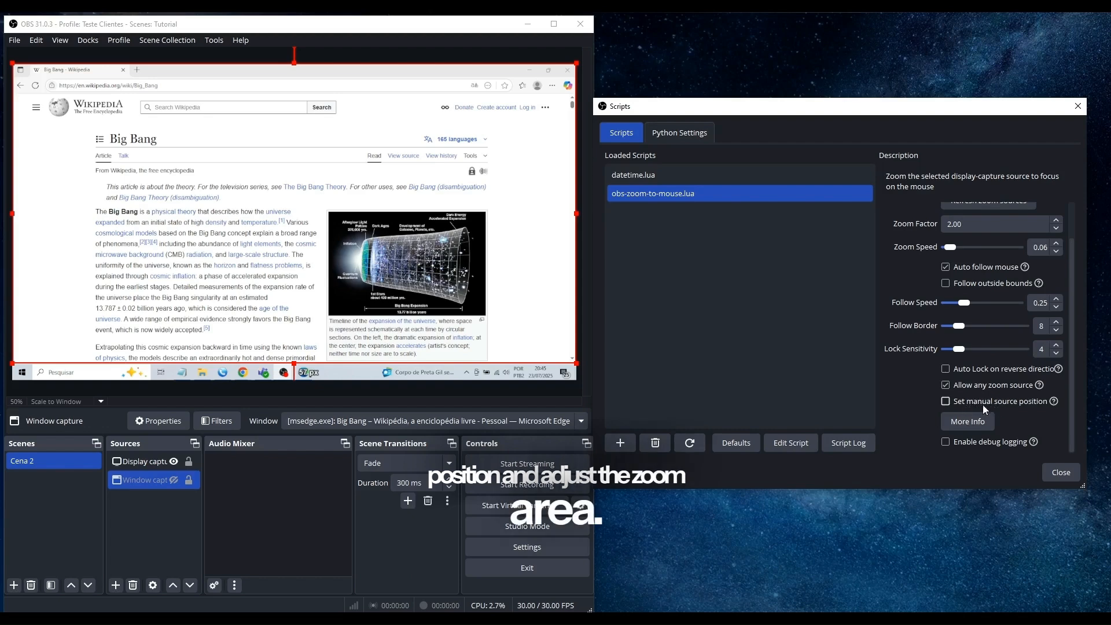
Step: Enable Set manual source position, look through its position, size and scale fields, and close the Scripts window
left_click(947, 403)
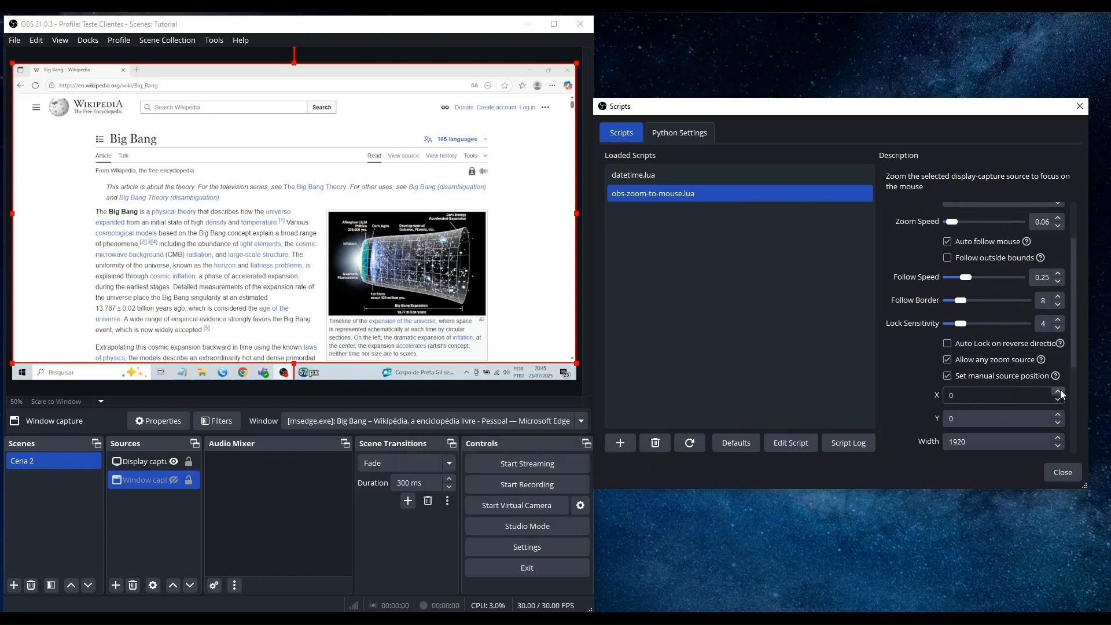
left_click_drag(1072, 357, 1066, 397)
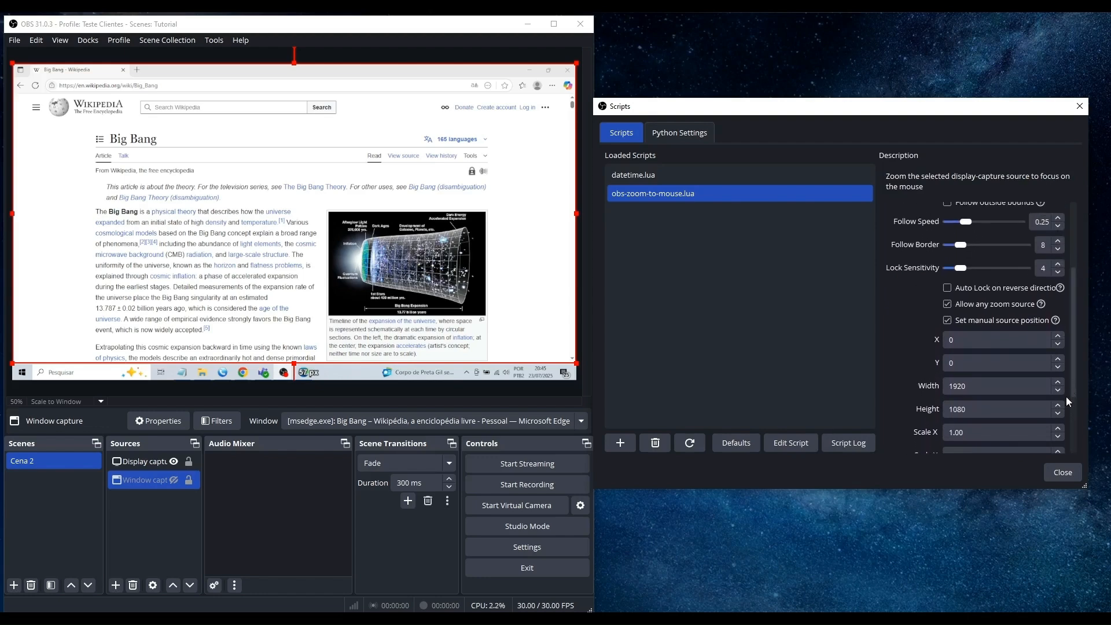
left_click(1071, 470)
Step: Maximize the main window and test the mouse zoom on the Wikipedia article in the larger preview
left_click(554, 24)
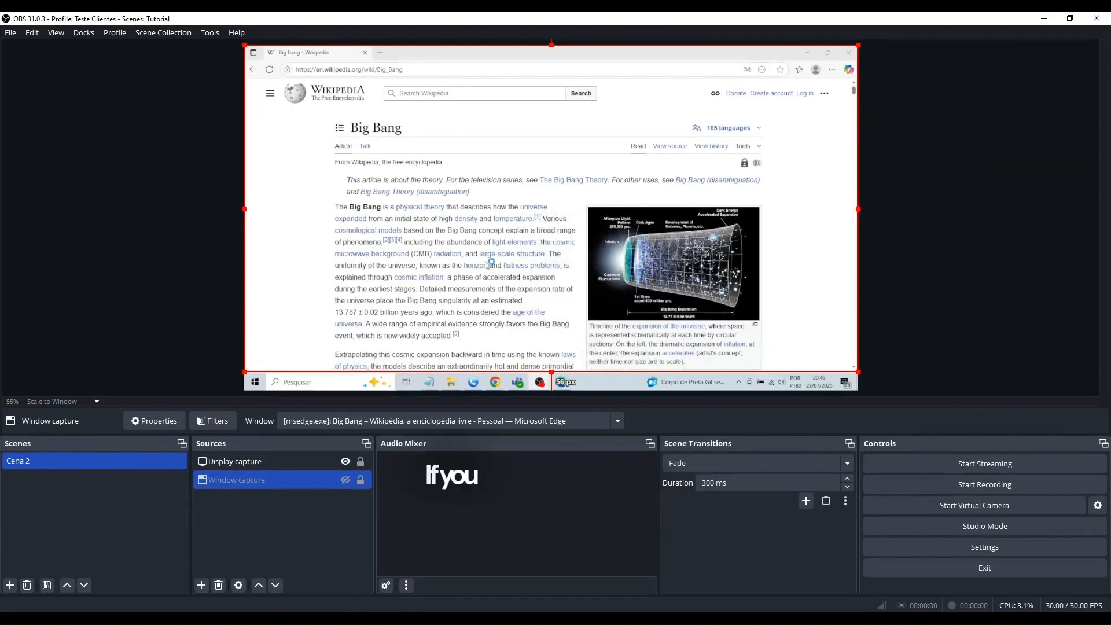
key("ctrl+z")
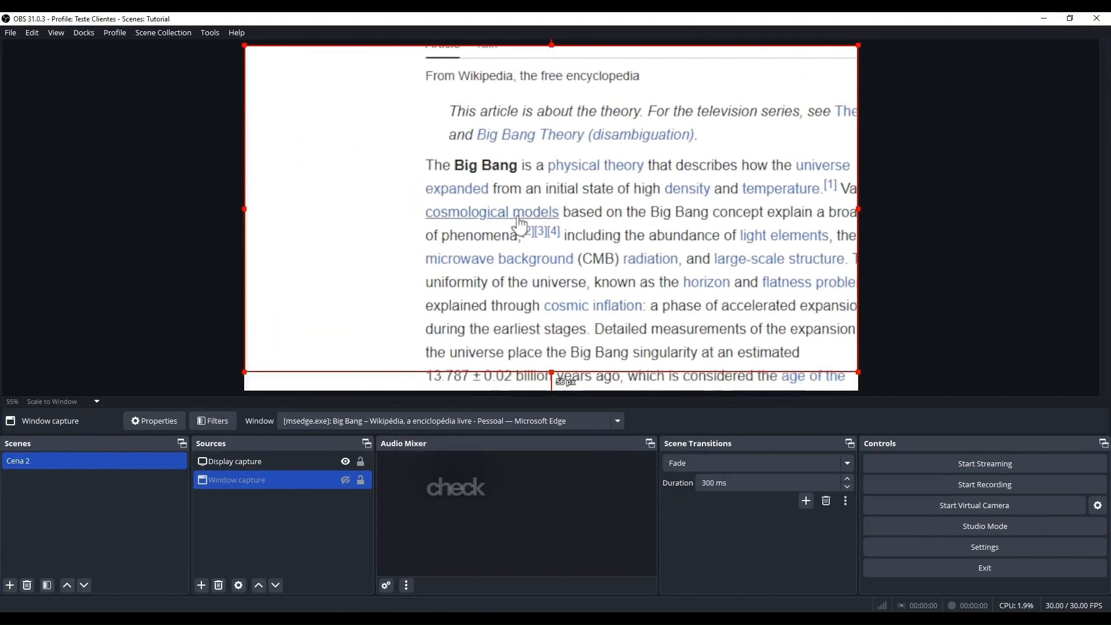